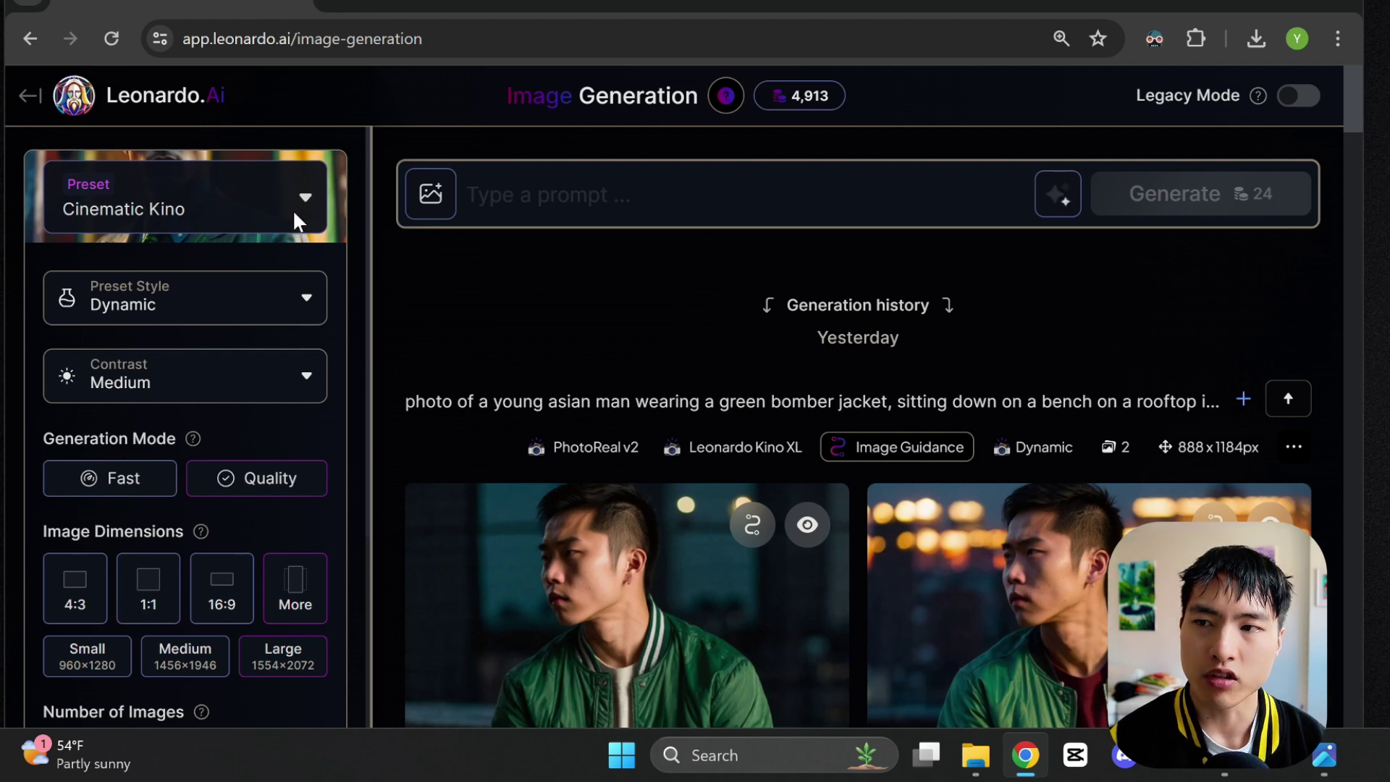
# Open the style presets gallery, with Cinematic Kino as the chosen preset
pyautogui.click(295, 217)
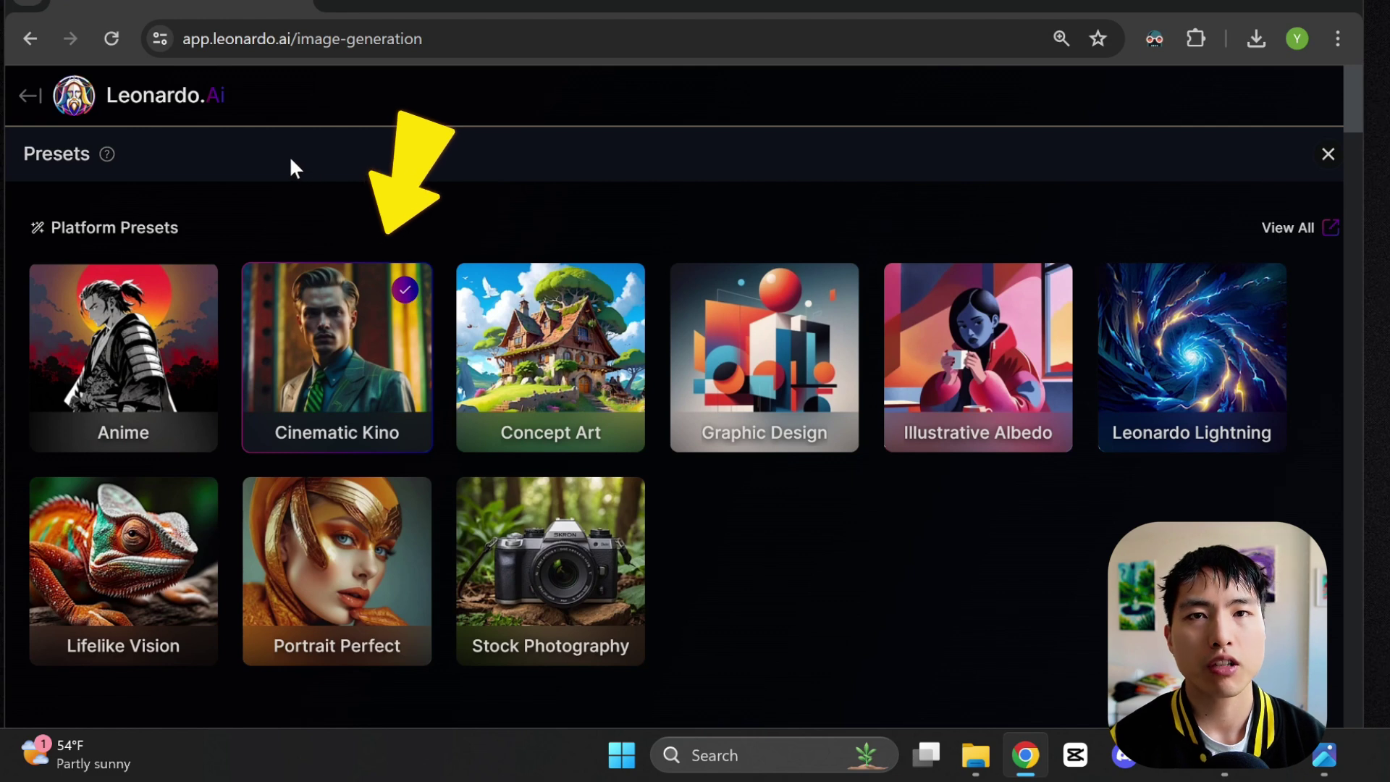
# Close the presets gallery keeping Cinematic Kino, and confirm Leonardo Kino XL with PhotoReal on
pyautogui.click(1328, 153)
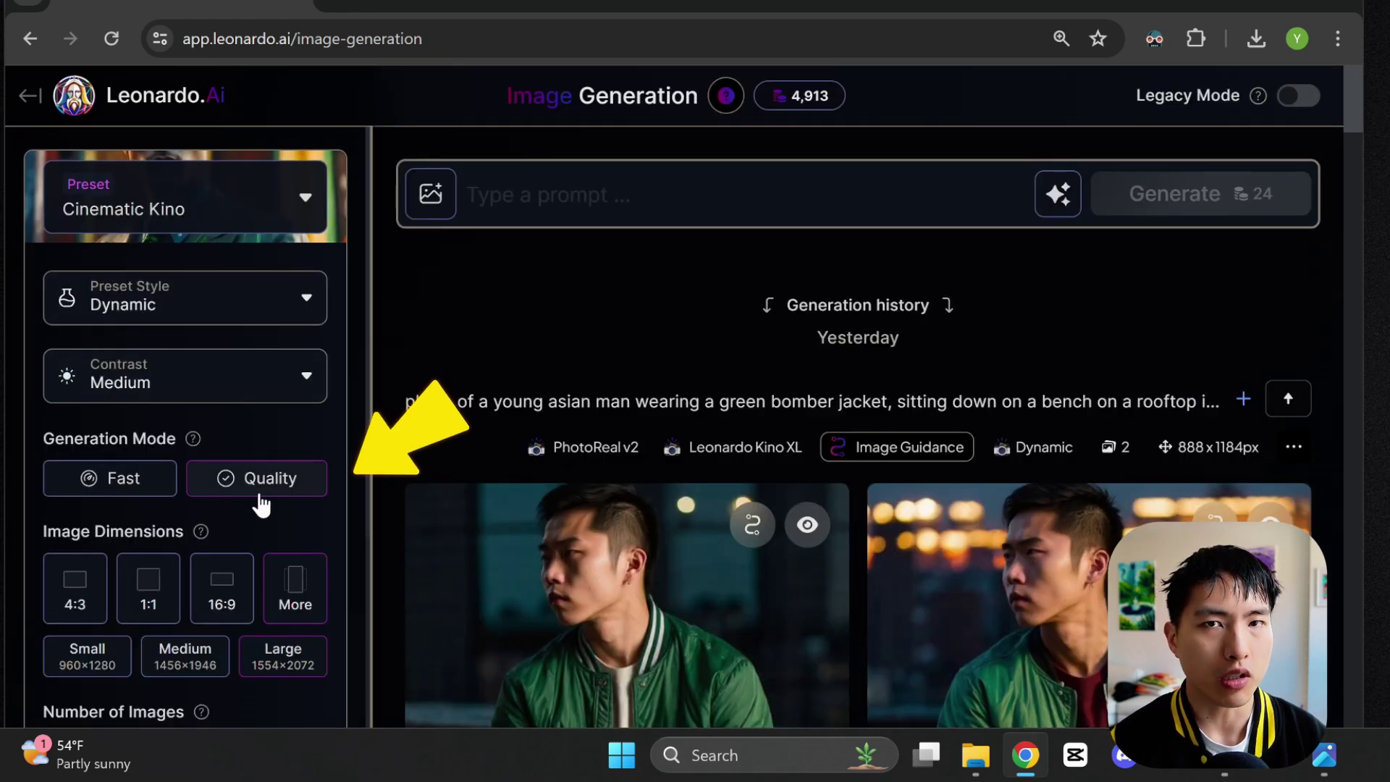
pyautogui.scroll(-4, 195, 610)
pyautogui.scroll(-5, 260, 601)
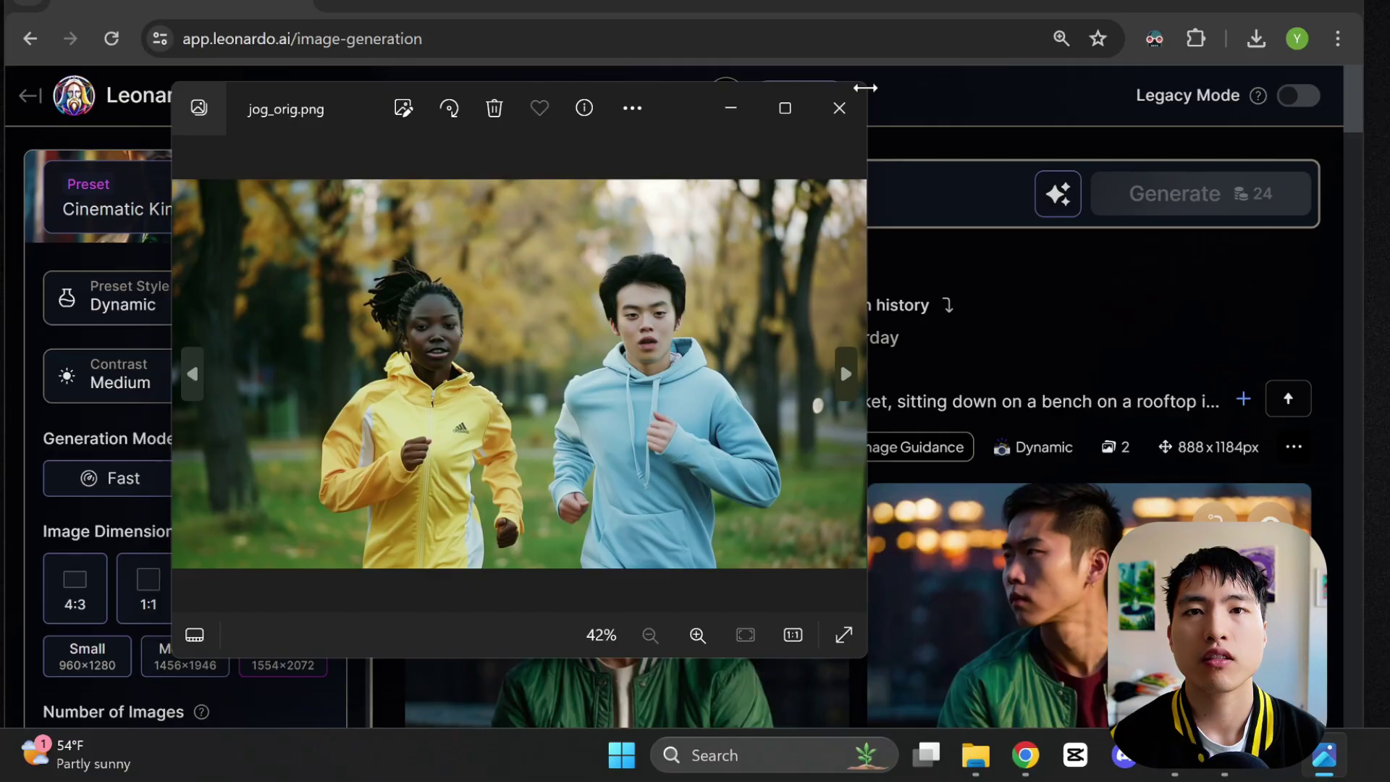
# Widen and reposition the Photos window so jog_orig.png's two joggers fill it
pyautogui.moveTo(861, 105); pyautogui.dragTo(1197, 105)
pyautogui.moveTo(999, 81); pyautogui.dragTo(1011, 50)
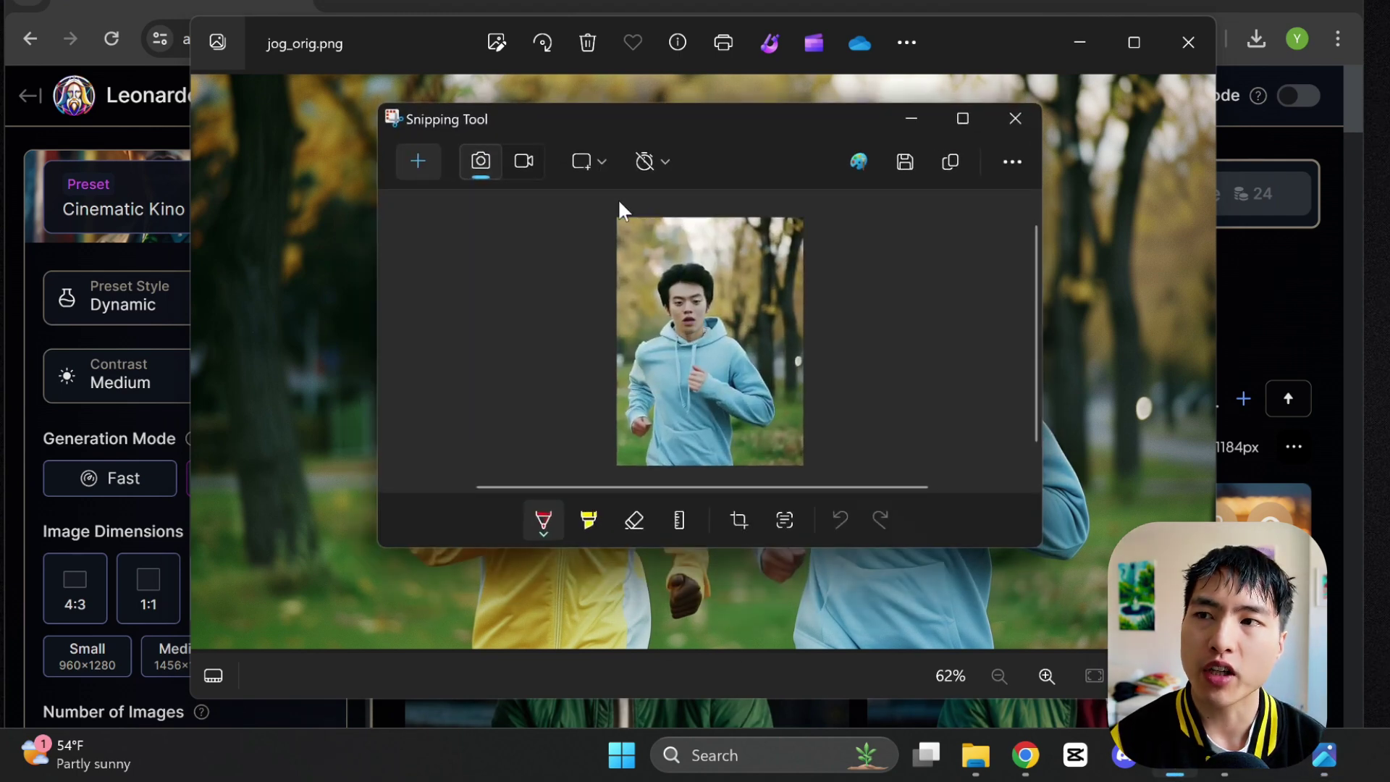
# Snip a rectangular cut-out of the woman jogger in the yellow jacket
pyautogui.click(406, 172)
pyautogui.moveTo(735, 646); pyautogui.dragTo(287, 153)
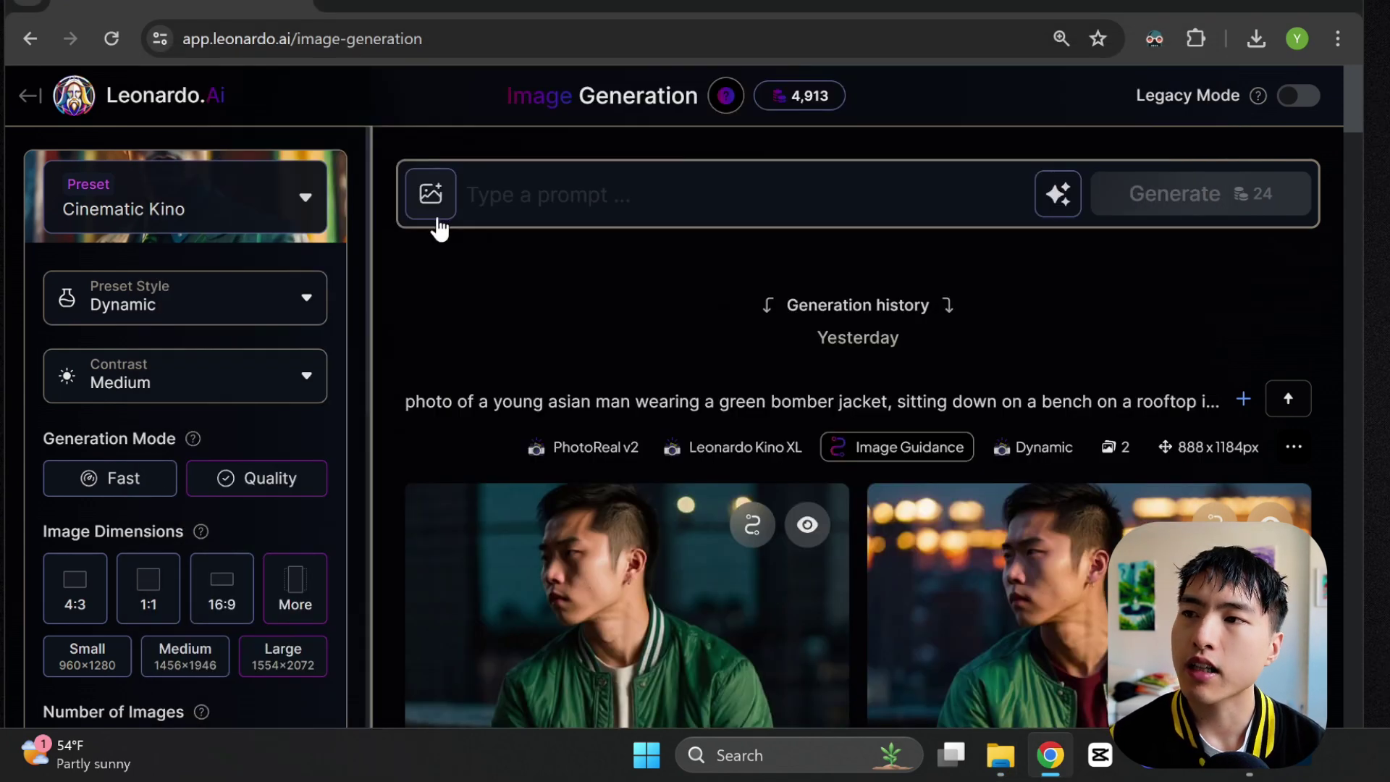
# Add the uploaded woman in the red shirt as a Character Reference image guide
pyautogui.click(437, 218)
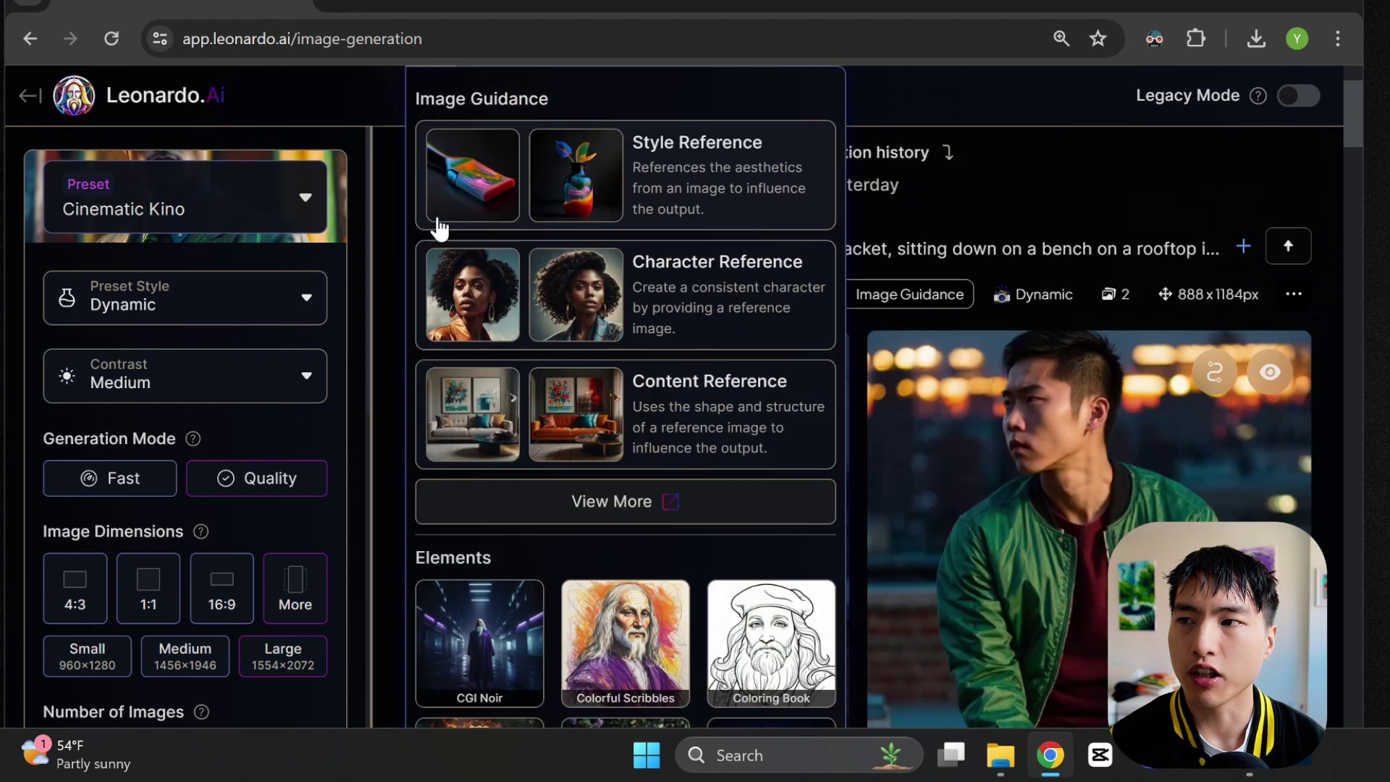
pyautogui.click(711, 346)
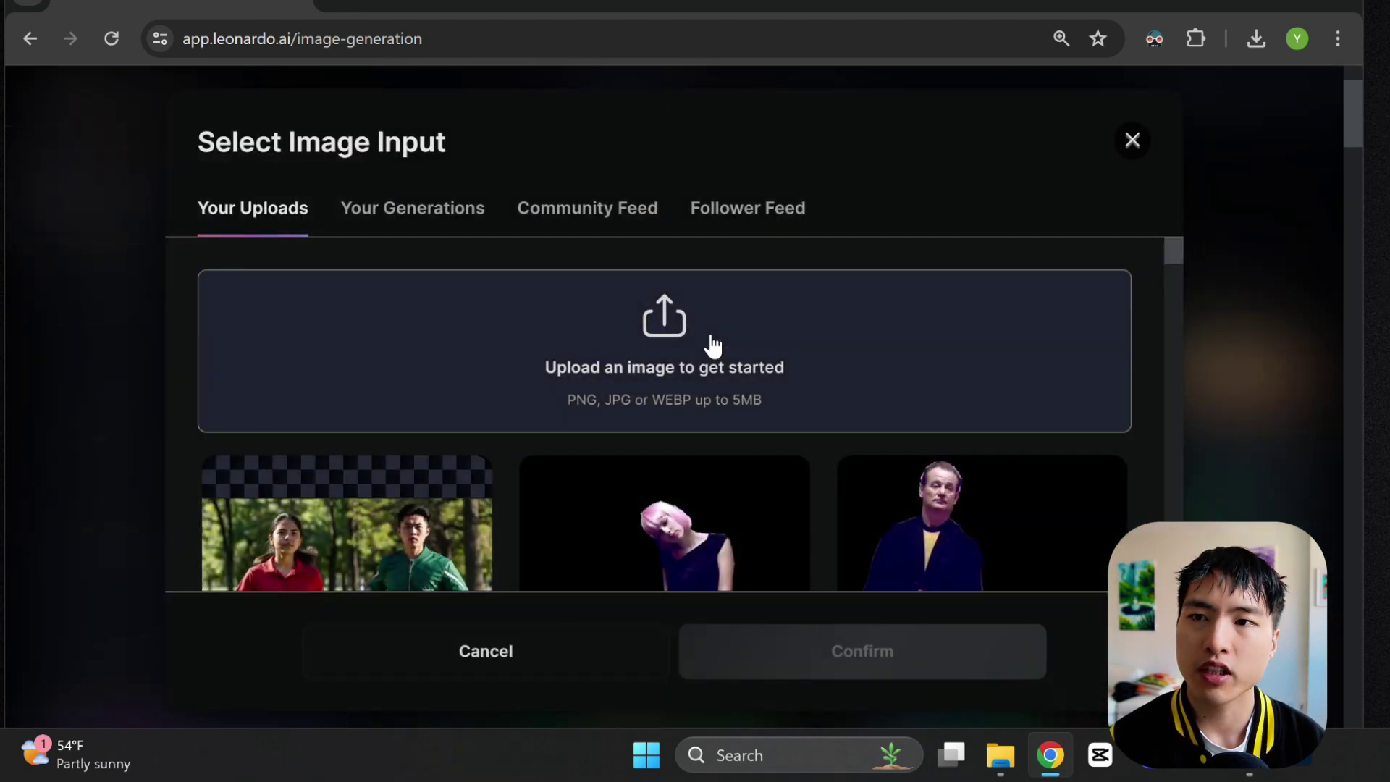
pyautogui.scroll(-5, 797, 449)
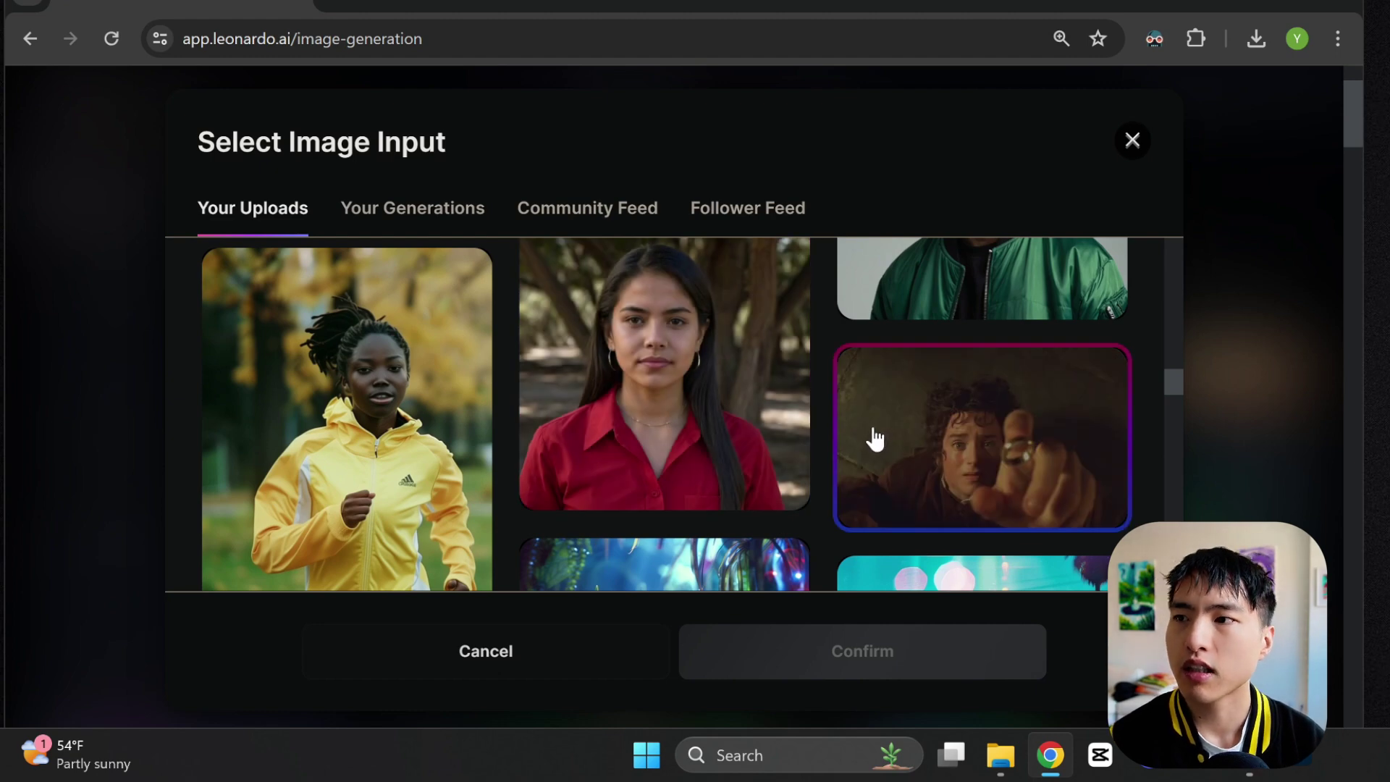
pyautogui.click(794, 410)
pyautogui.click(836, 675)
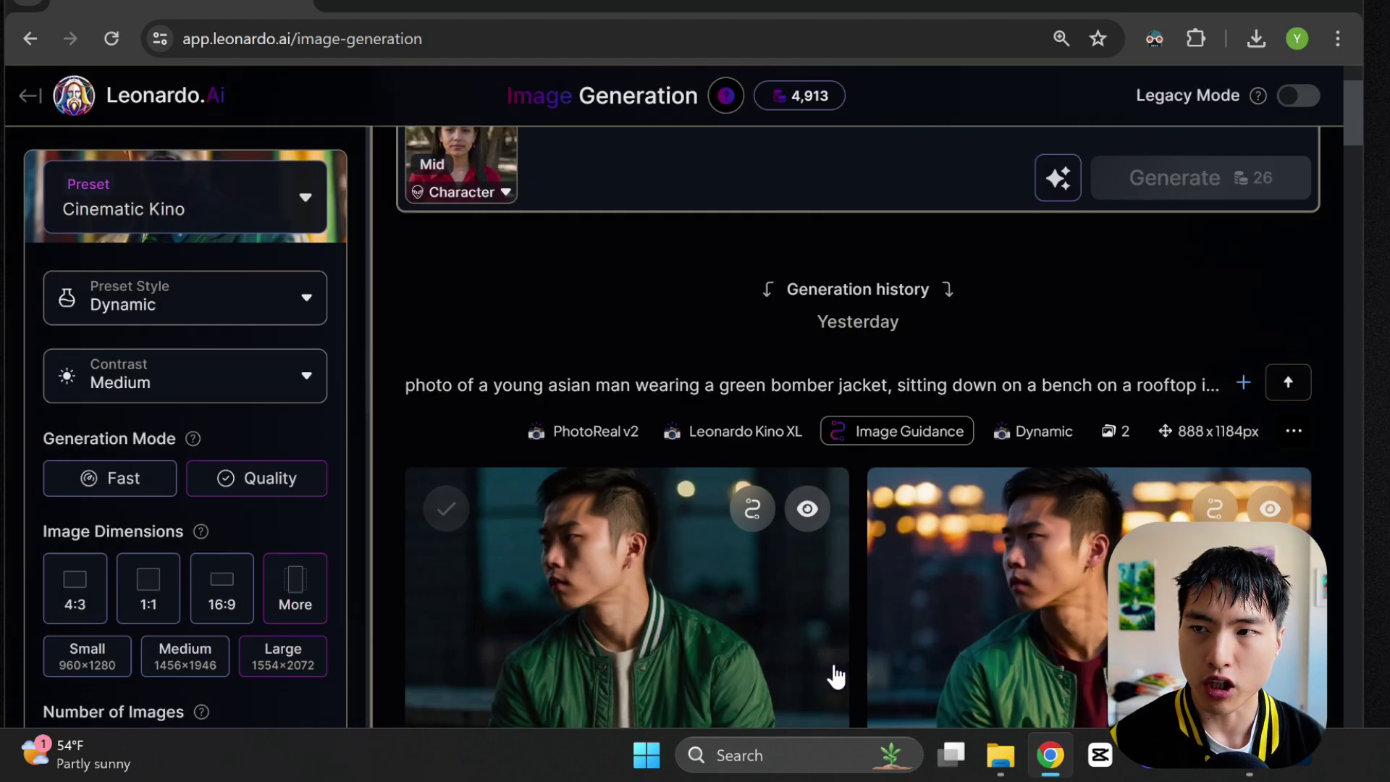
pyautogui.scroll(2, 621, 314)
# Add the yellow-jacket runner image as a Pose to Image guide
pyautogui.click(439, 211)
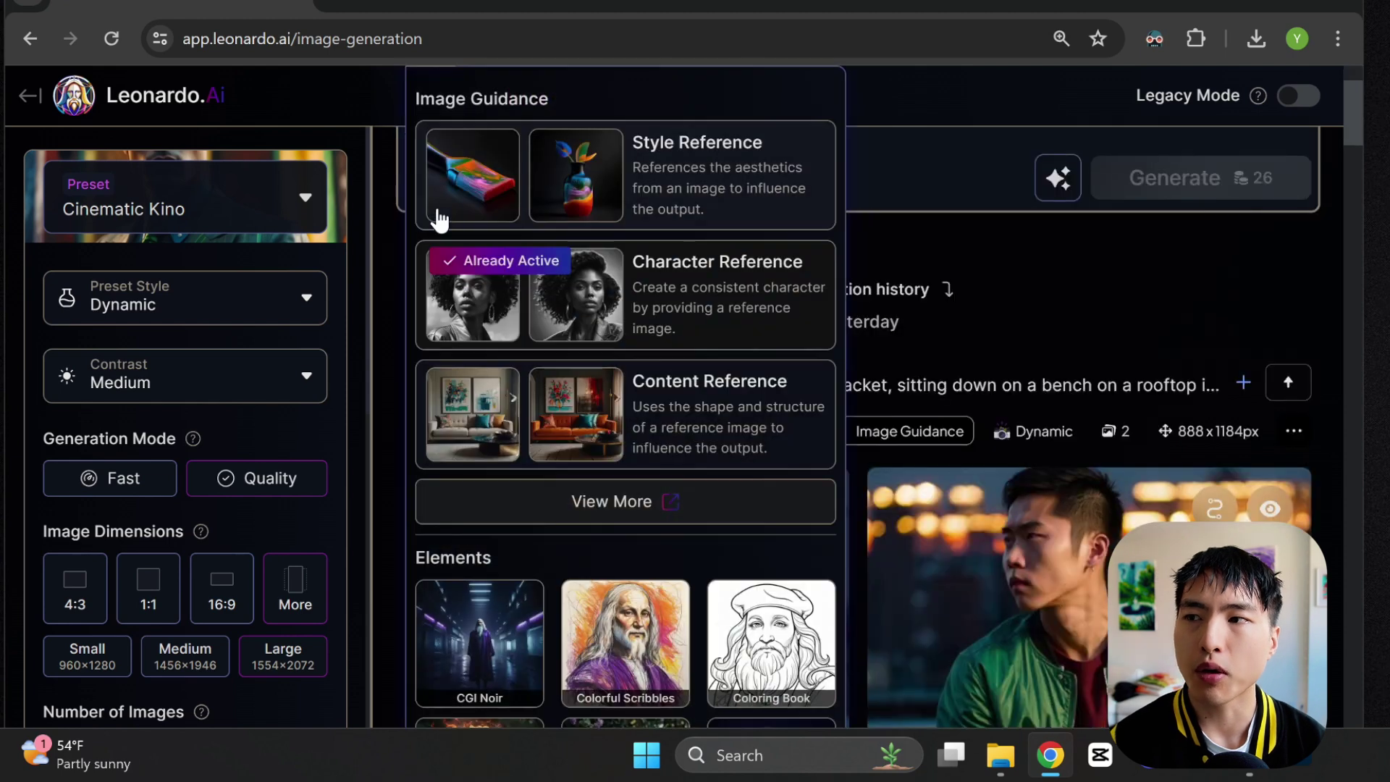
pyautogui.click(556, 520)
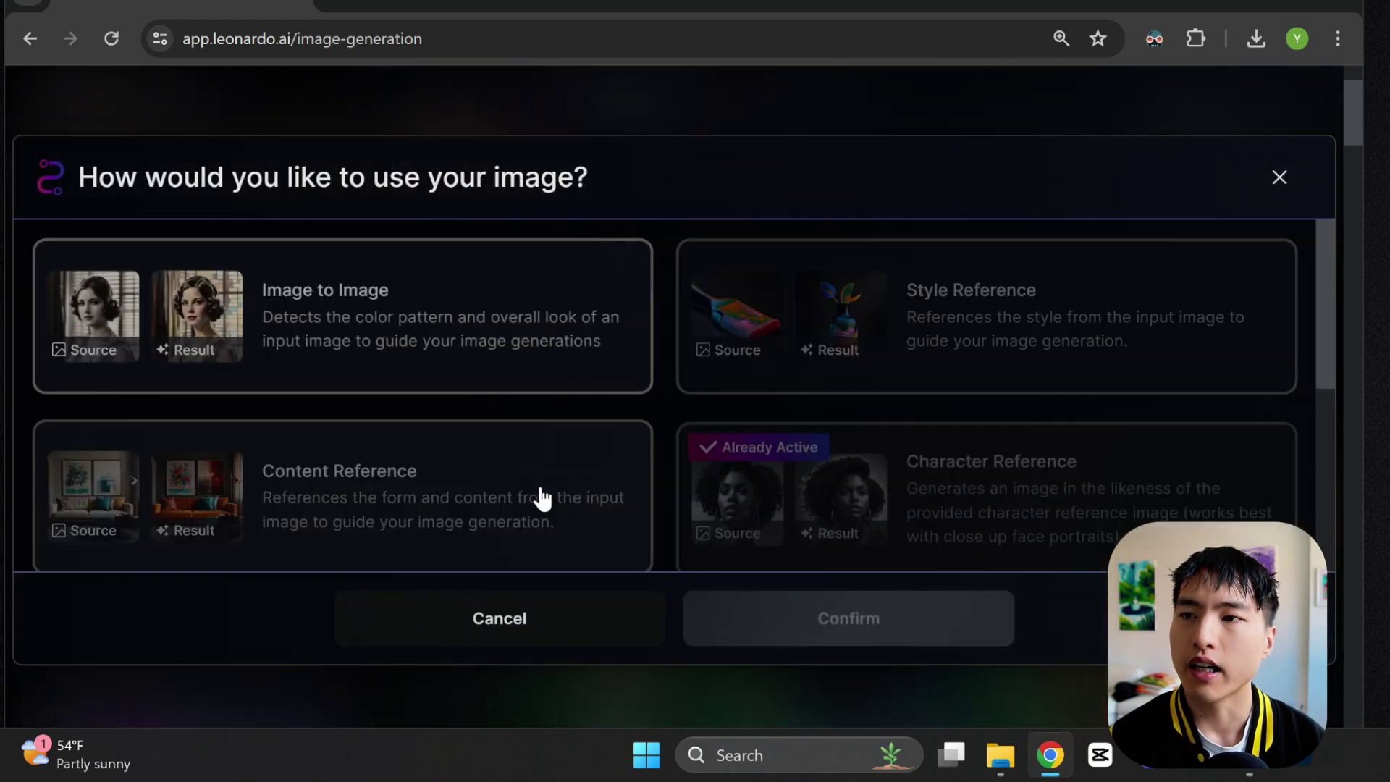
pyautogui.scroll(-5, 518, 412)
pyautogui.click(566, 467)
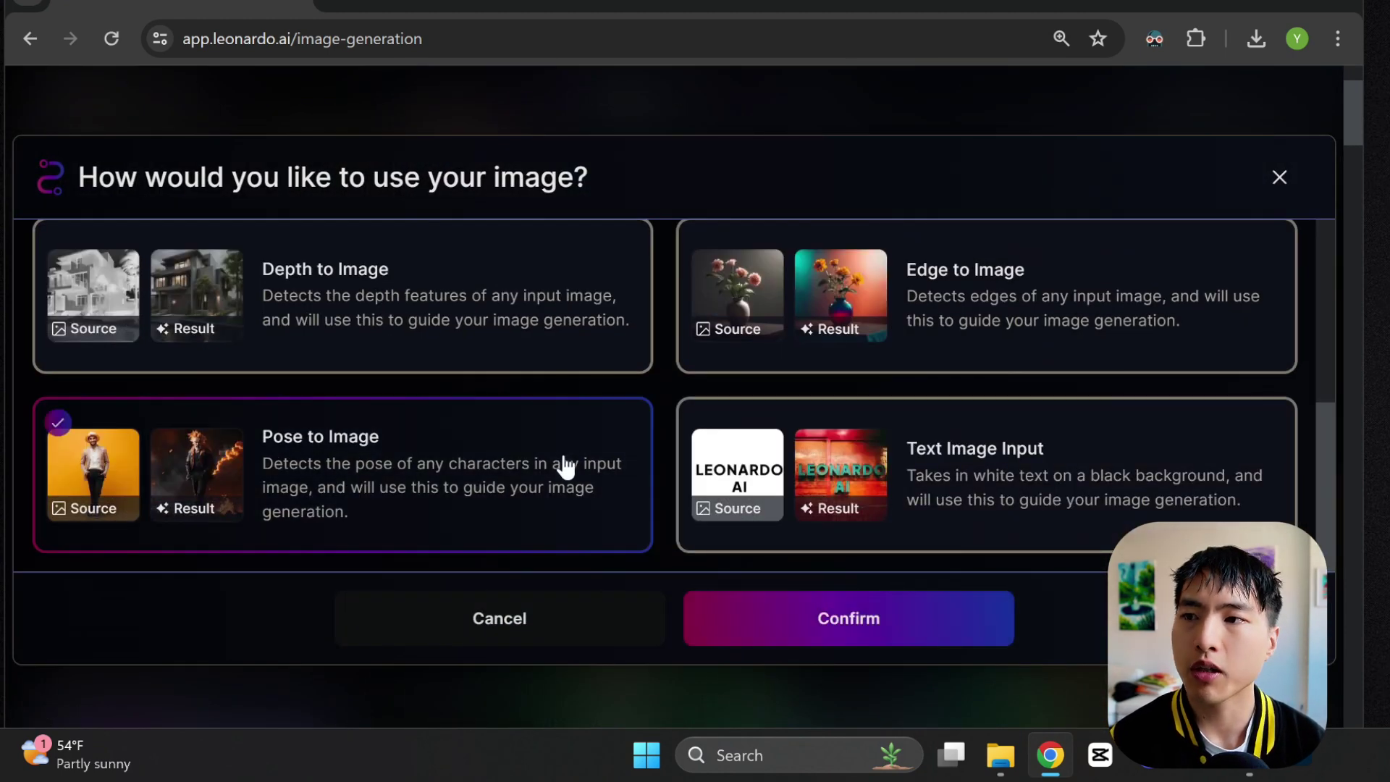
pyautogui.press('Return')
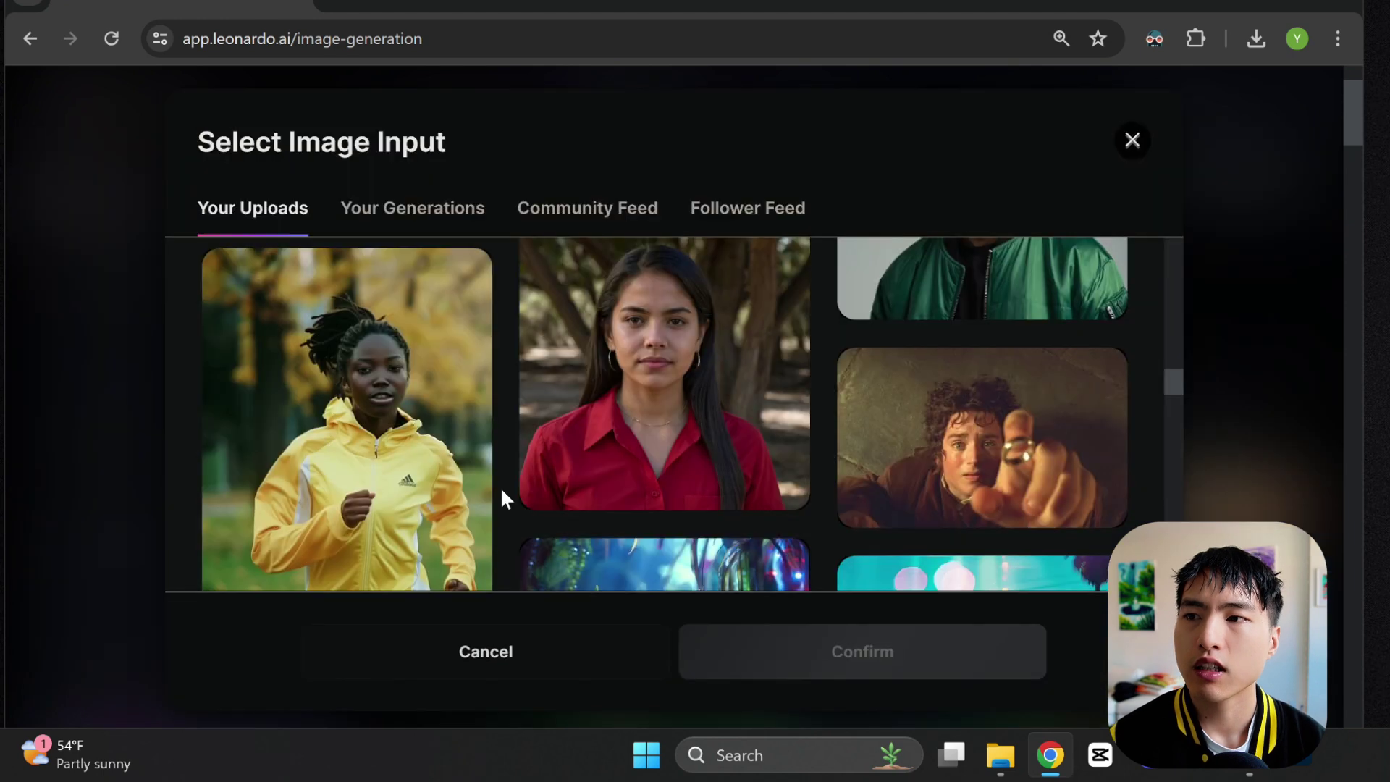
pyautogui.click(480, 498)
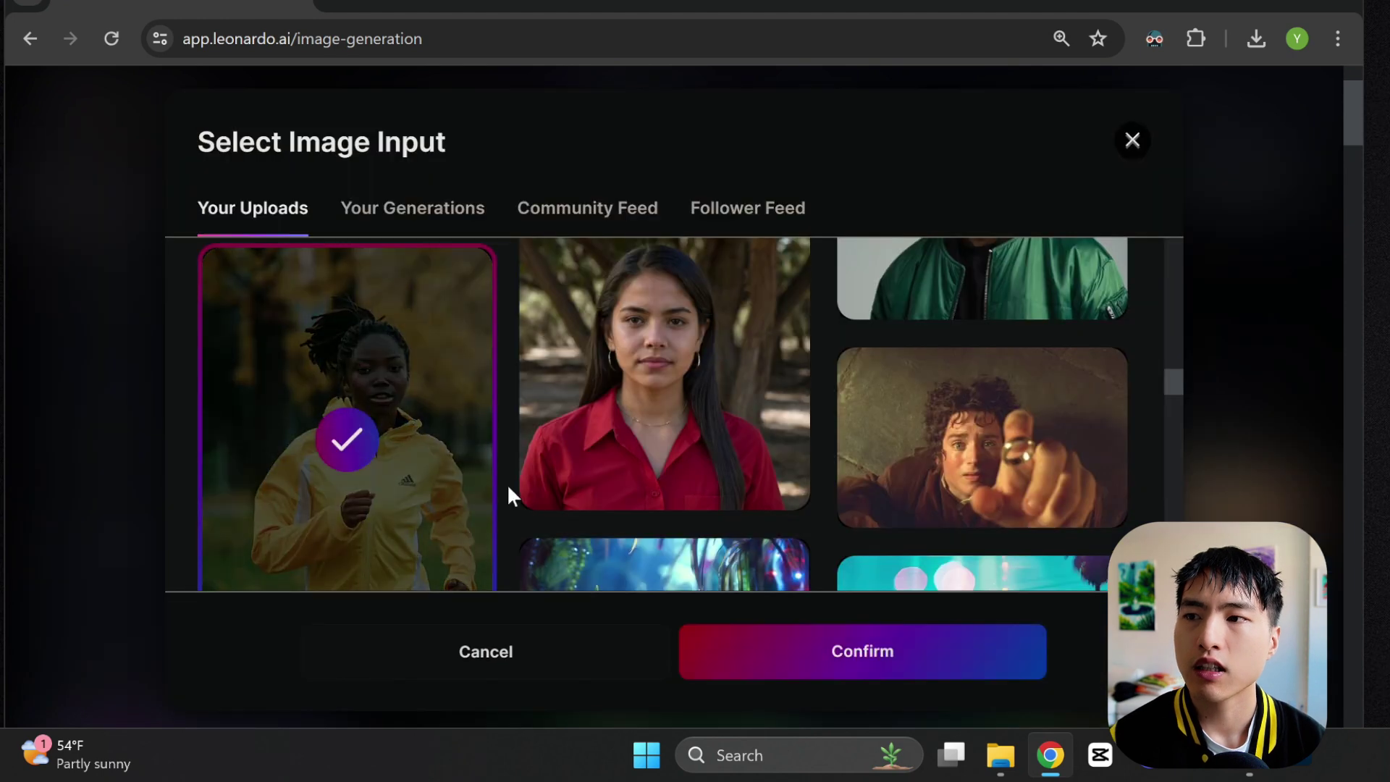
pyautogui.press('Return')
# Raise the Pose to Image guide strength to 1.25
pyautogui.click(592, 350)
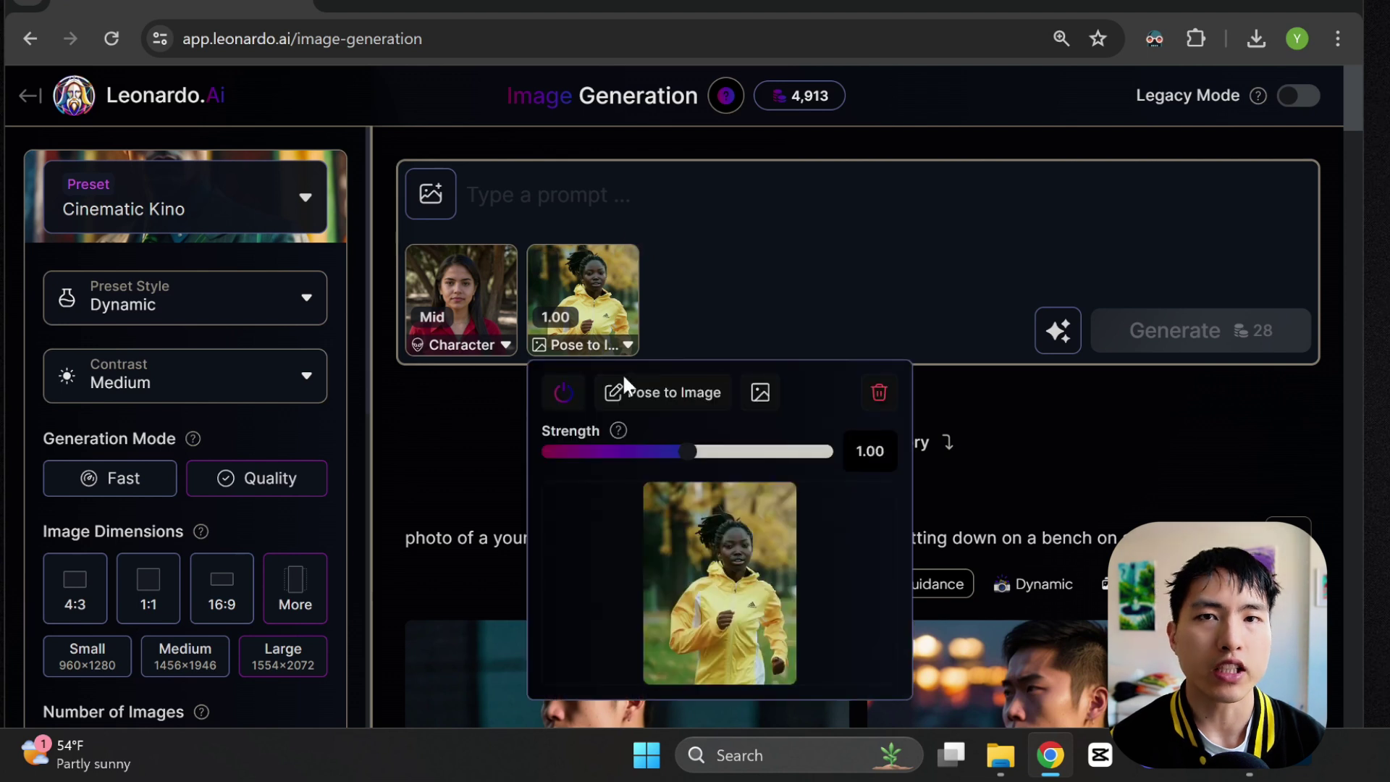
pyautogui.moveTo(680, 454); pyautogui.dragTo(726, 456)
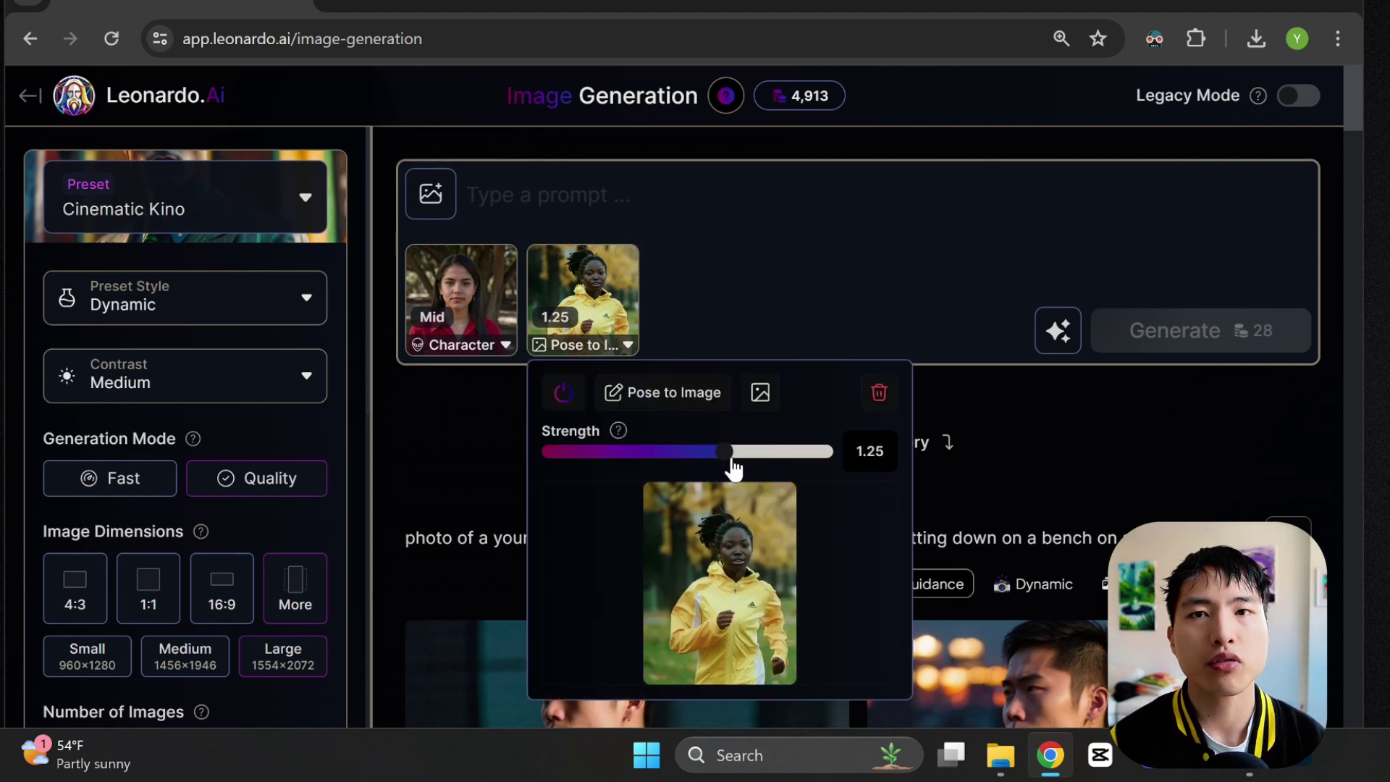
pyautogui.click(746, 197)
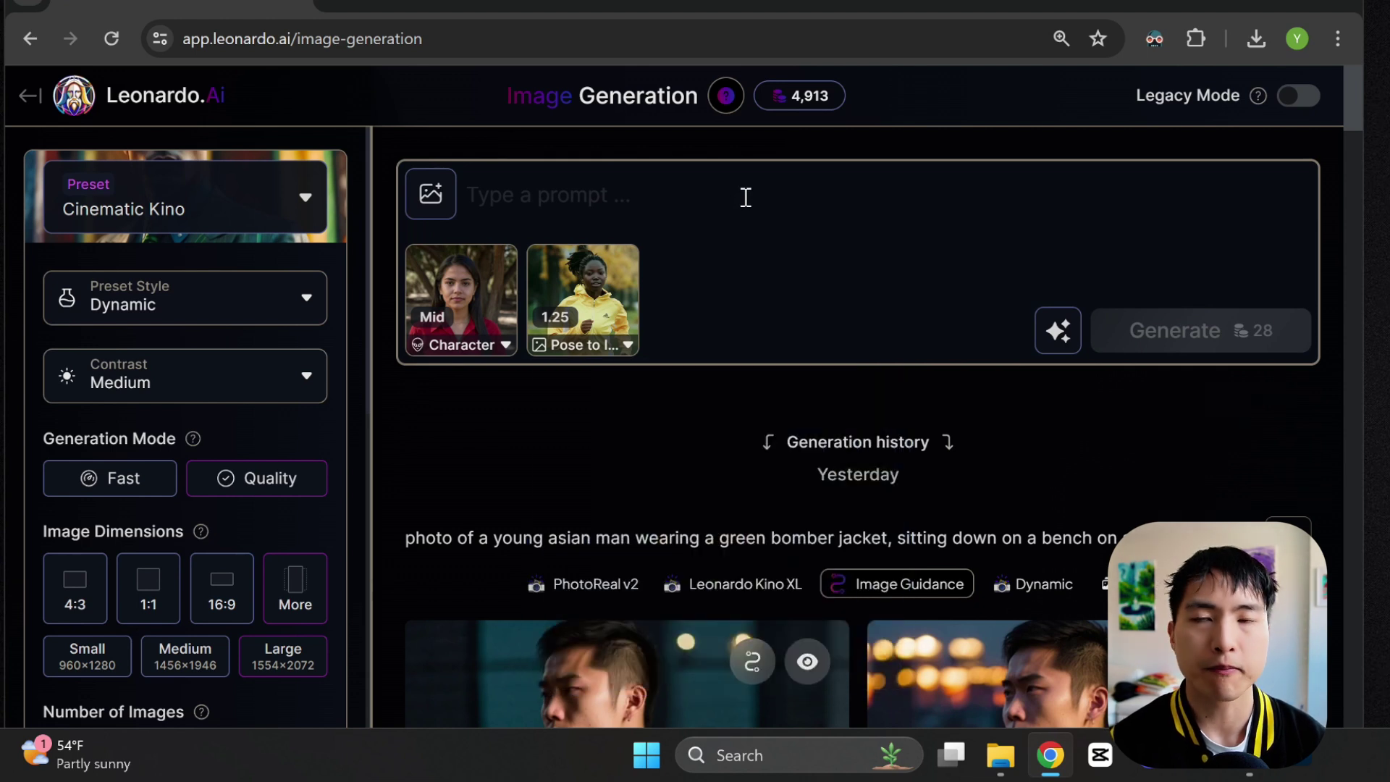
# Prompt for a young hispanic woman in a red collared shirt jogging in a park, at 1:1
pyautogui.click(746, 198)
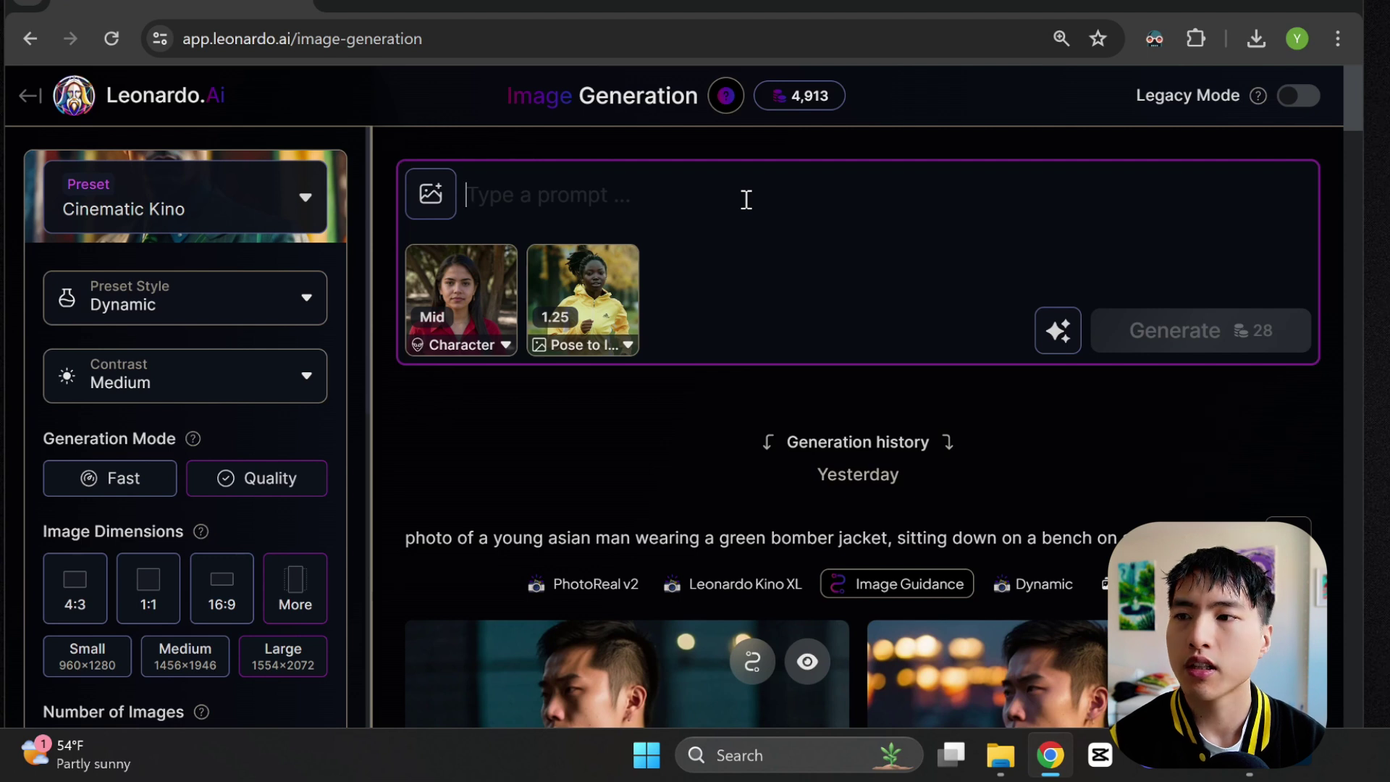
pyautogui.write('photo of a ')
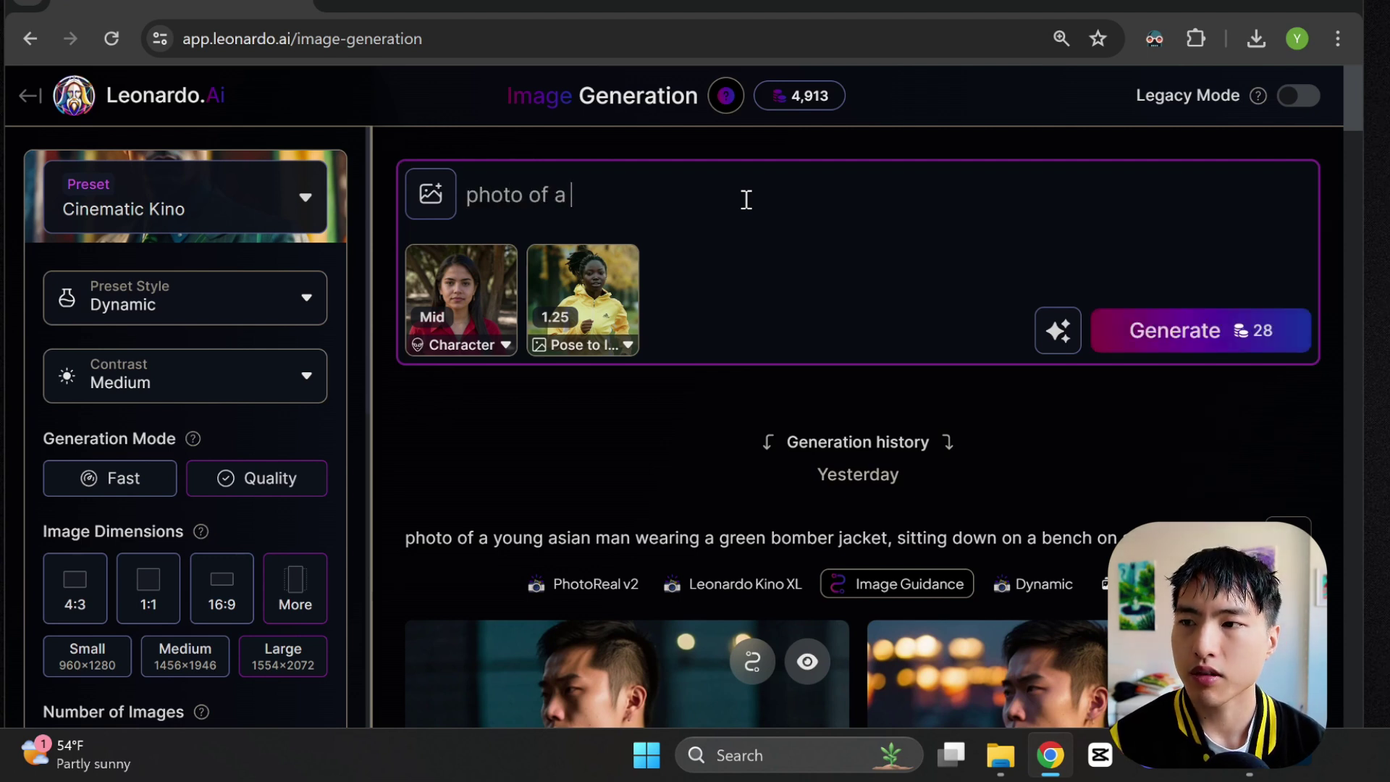
pyautogui.write('young hispanic woman wearing a red collared shirt, jogging in a par')
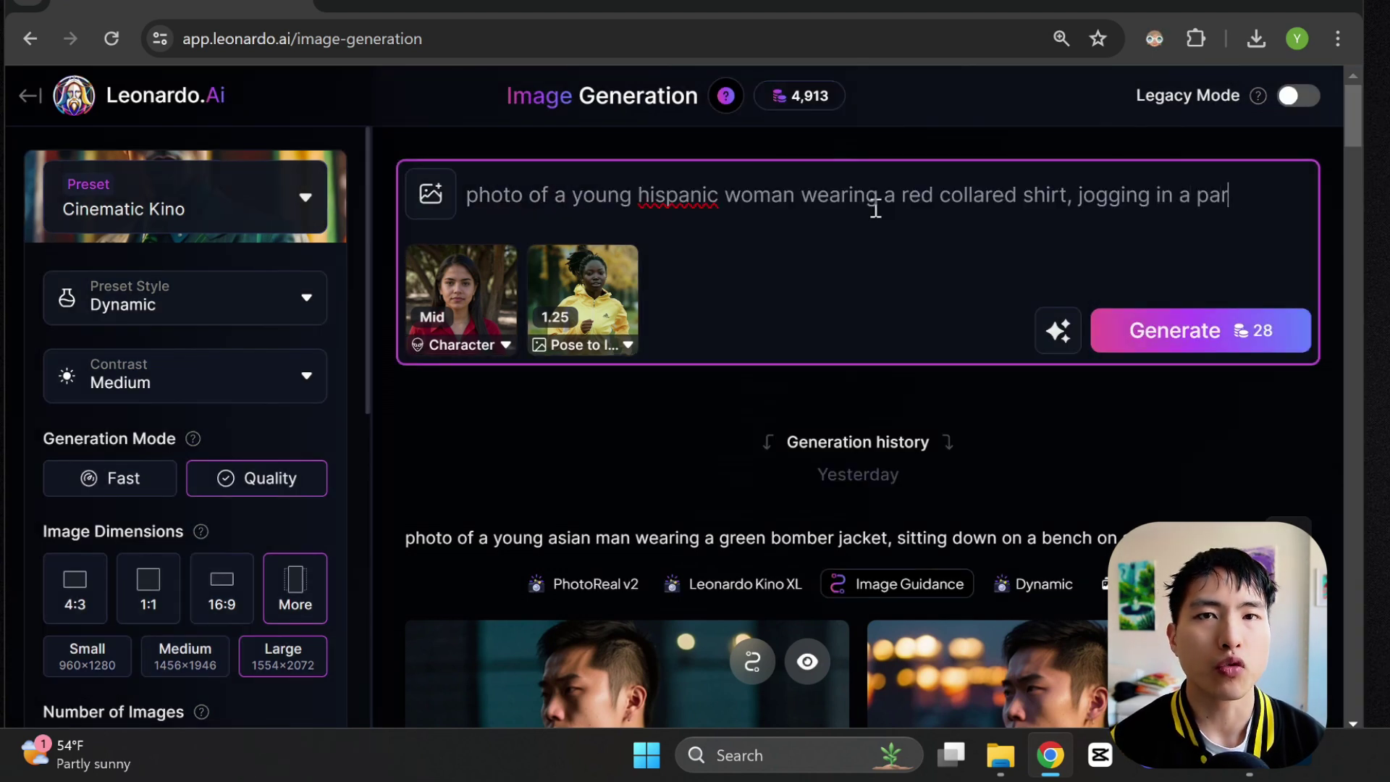
pyautogui.write('k on a bright sunny day')
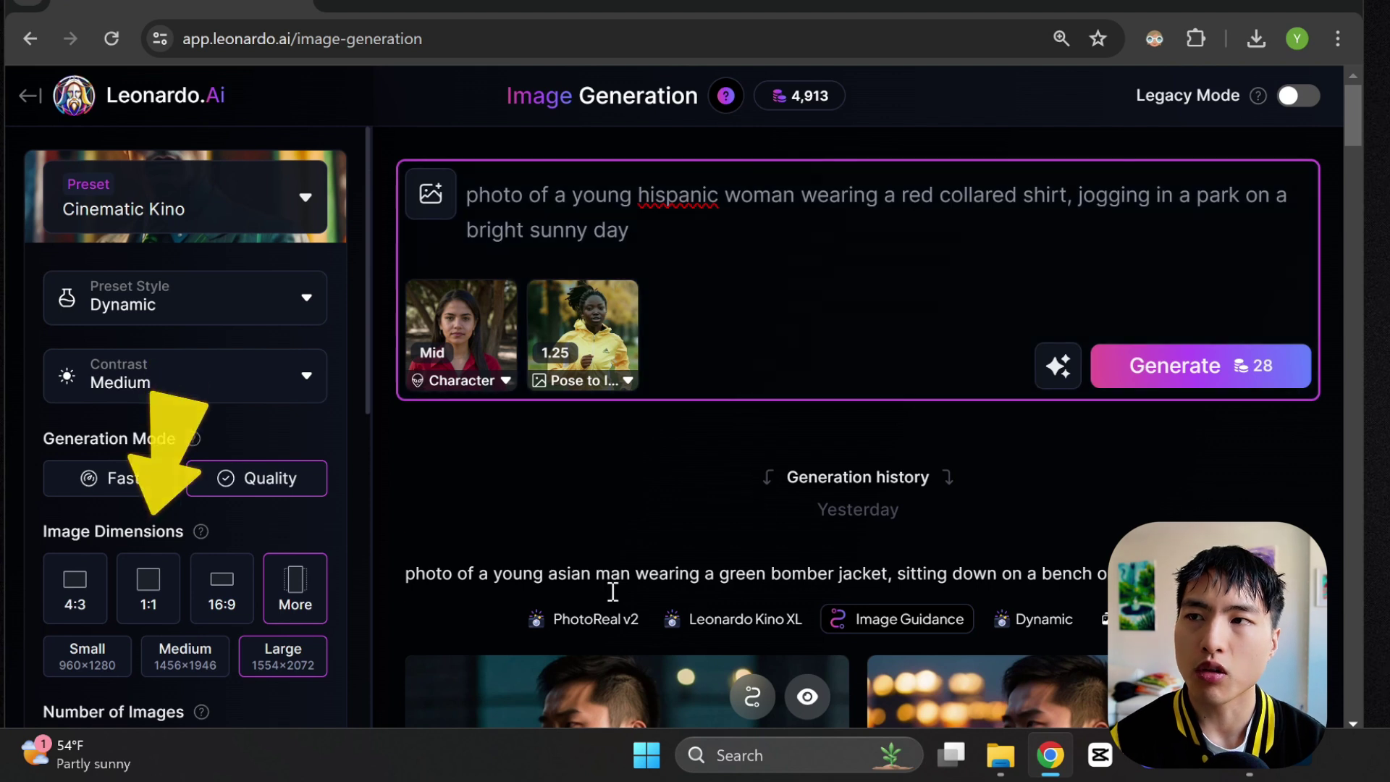
pyautogui.click(129, 620)
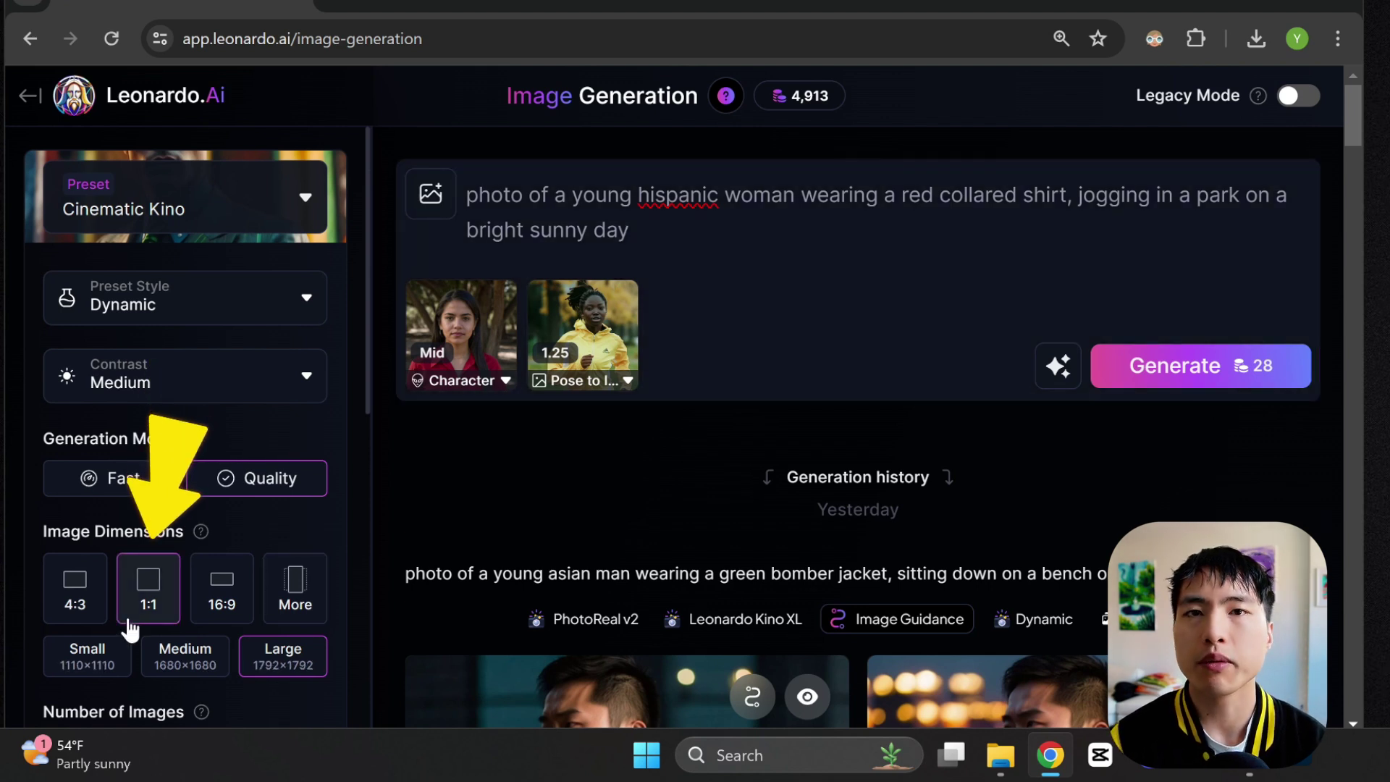
# Generate the square images of the woman in red jogging and review the results
pyautogui.click(1161, 378)
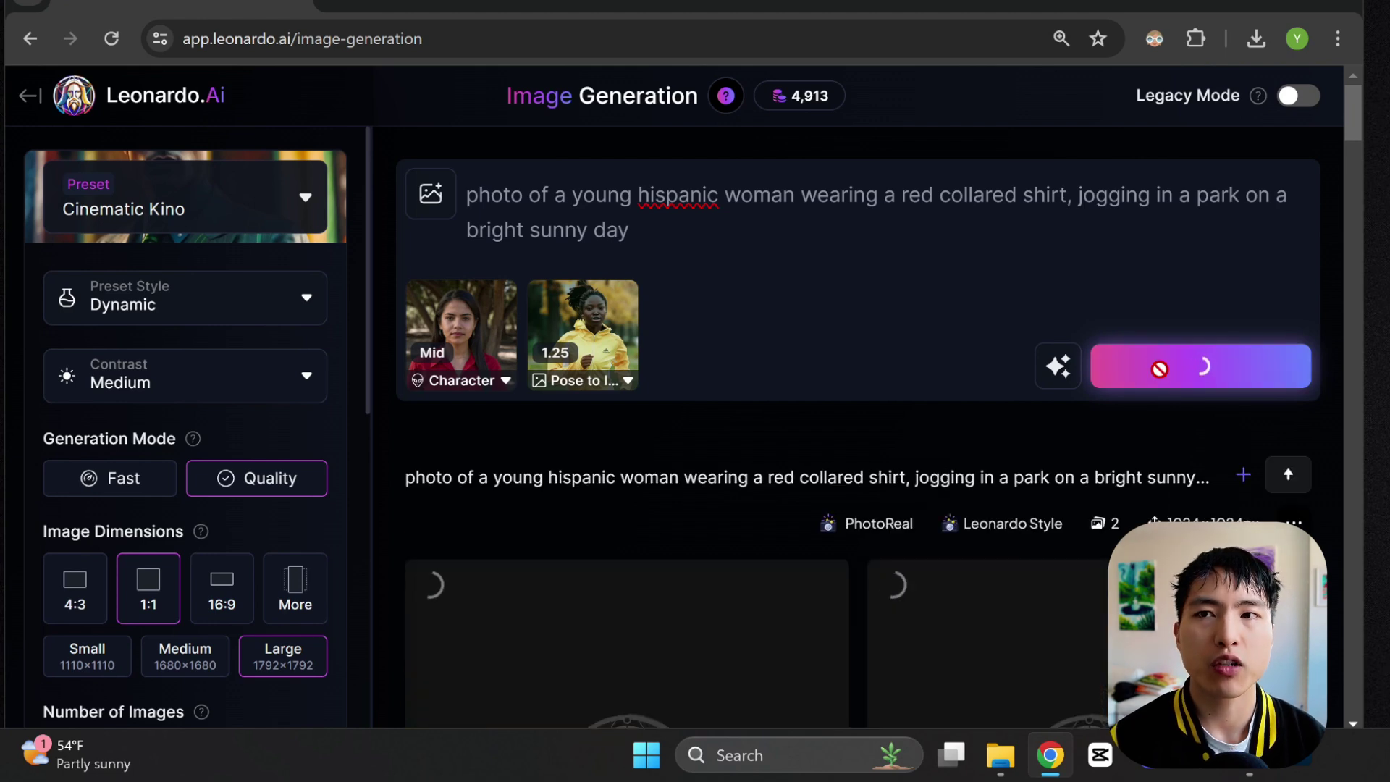
pyautogui.scroll(-5, 919, 326)
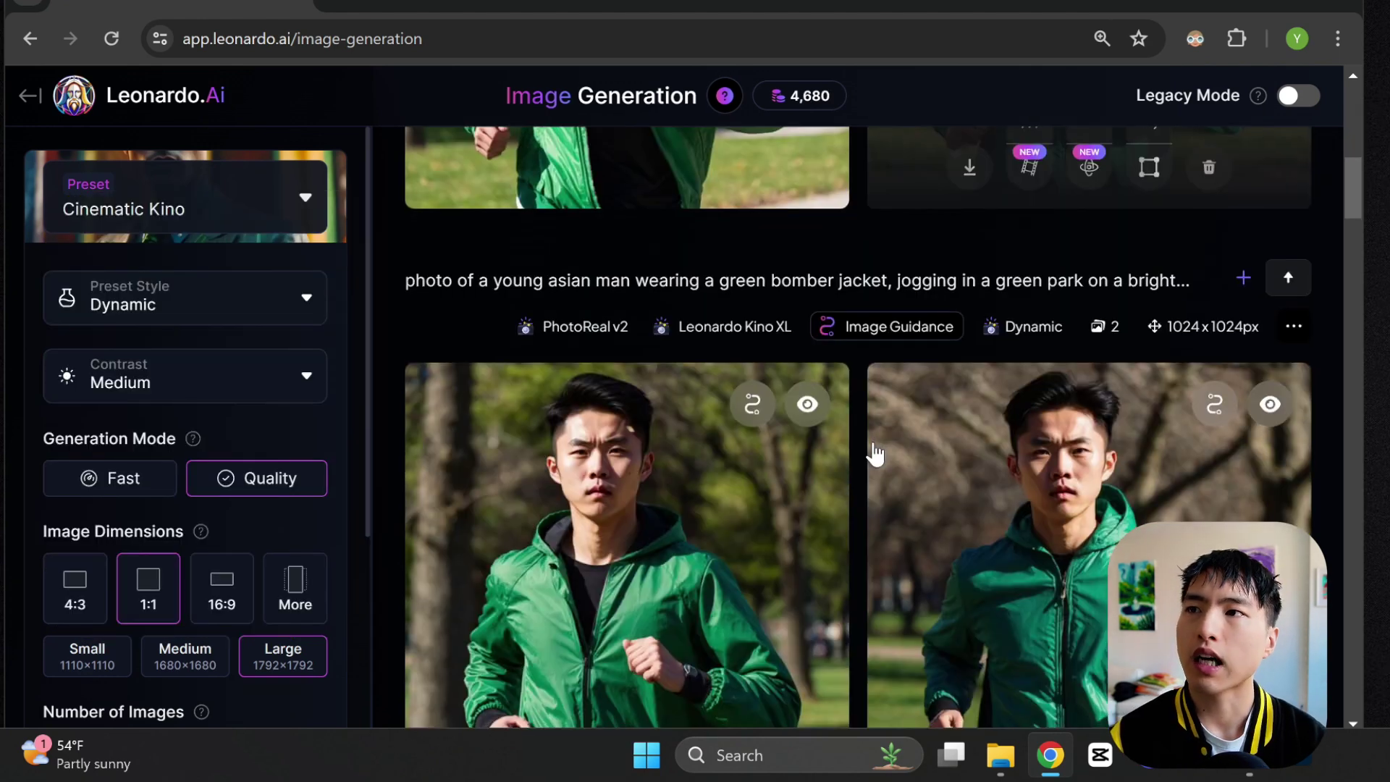
pyautogui.scroll(-2, 865, 463)
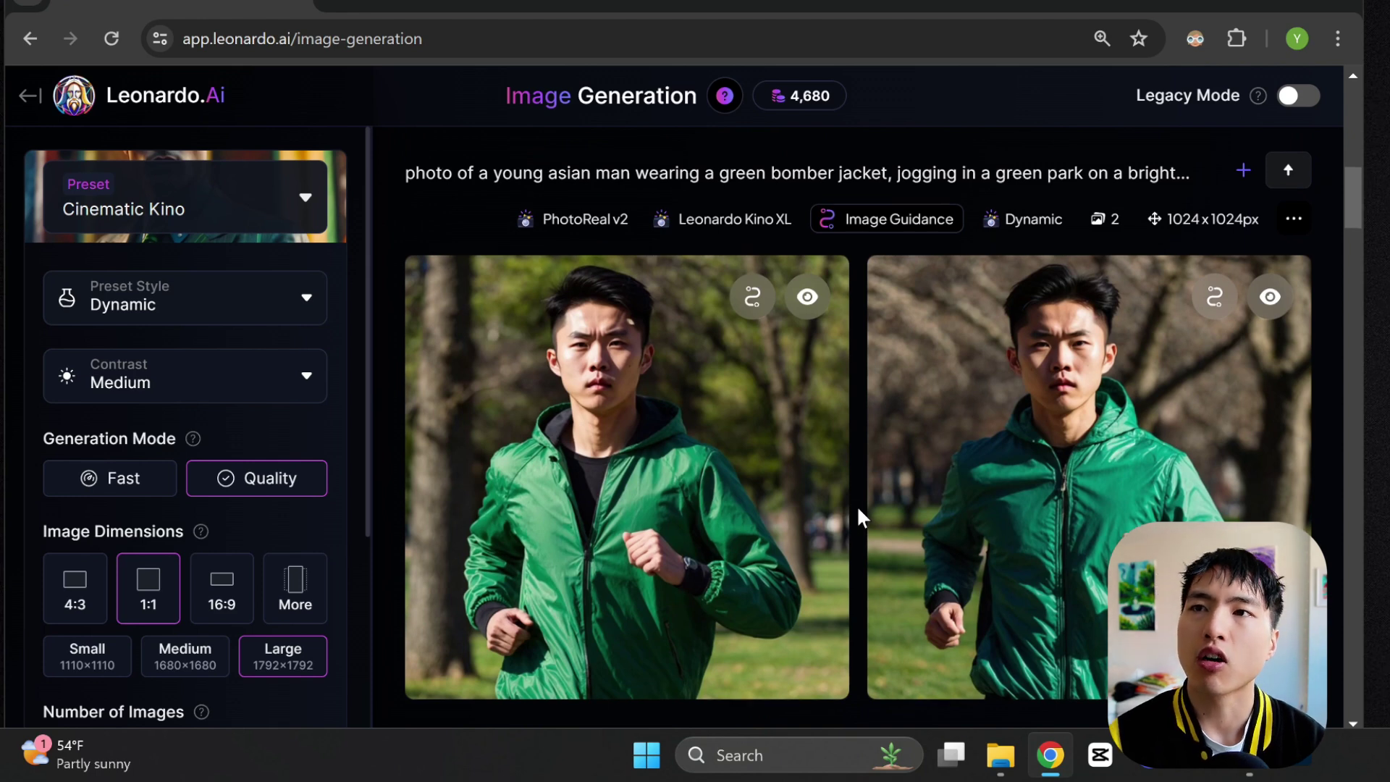
pyautogui.scroll(3, 857, 505)
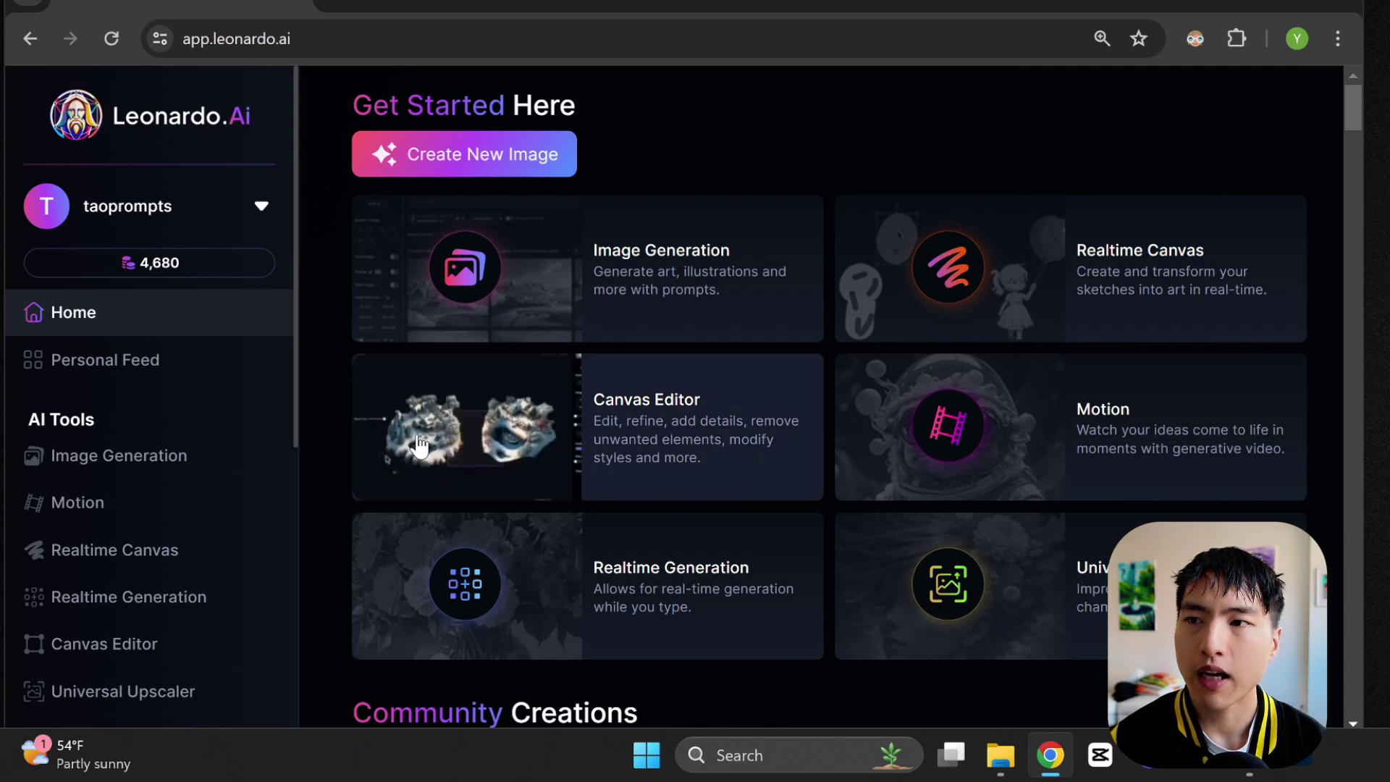
# In Canvas Editor, load the previously generated green-jacket jogger image from past generations
pyautogui.click(683, 483)
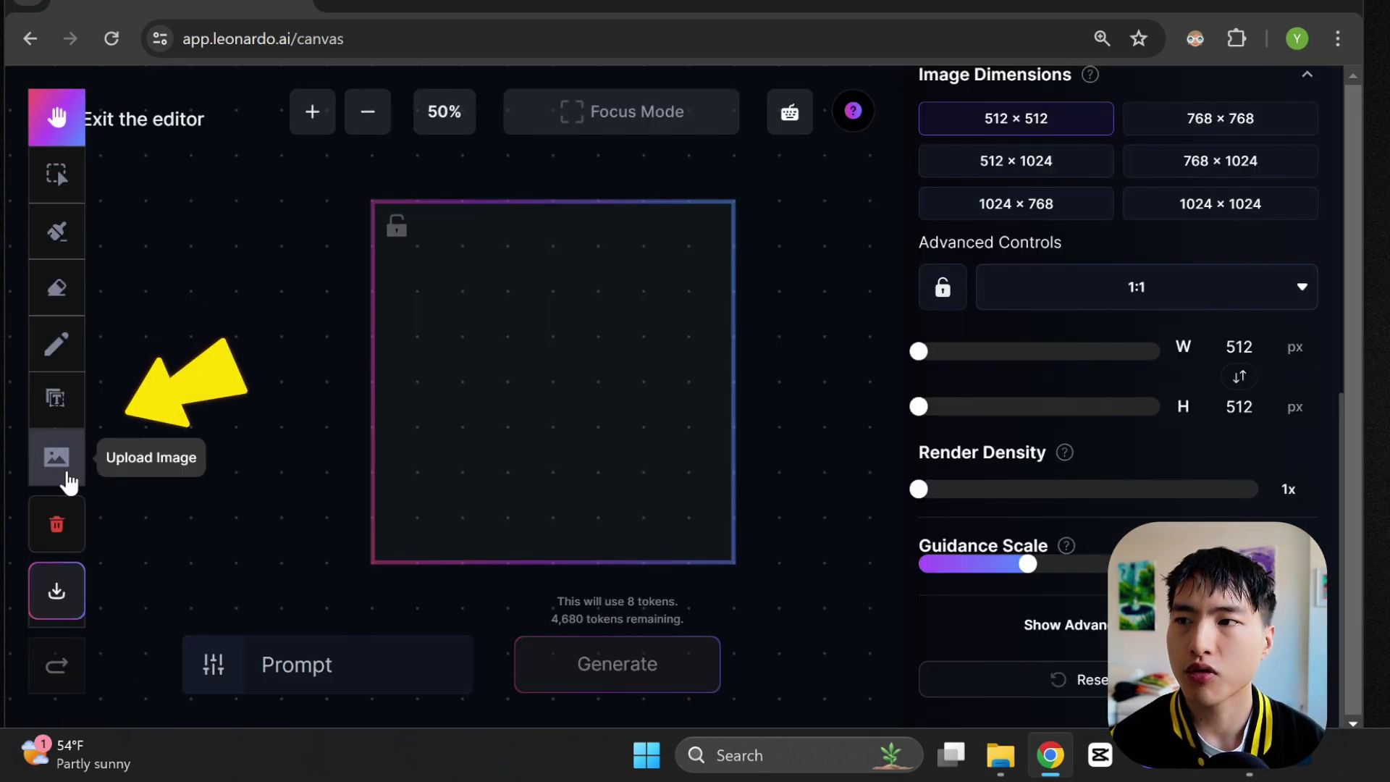
pyautogui.click(70, 480)
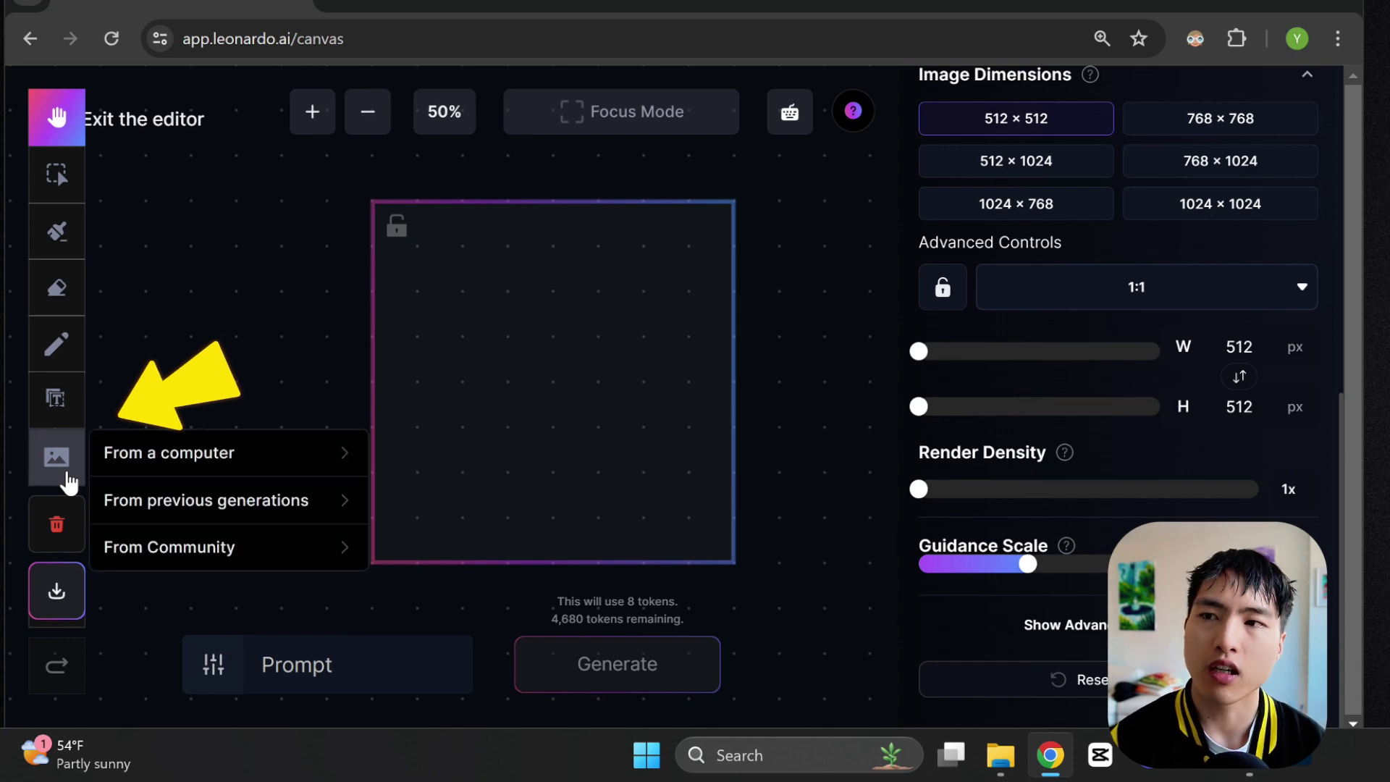
pyautogui.click(180, 516)
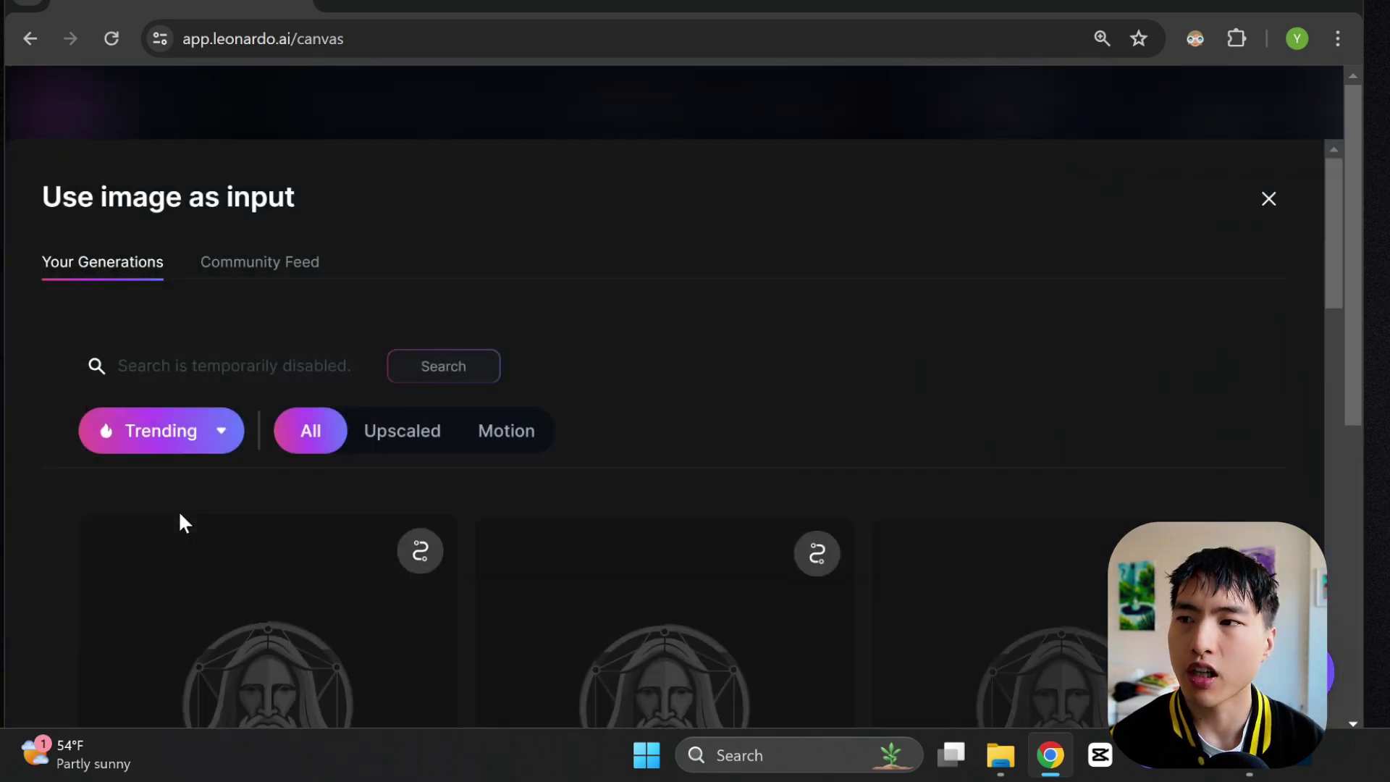
pyautogui.scroll(-6, 854, 354)
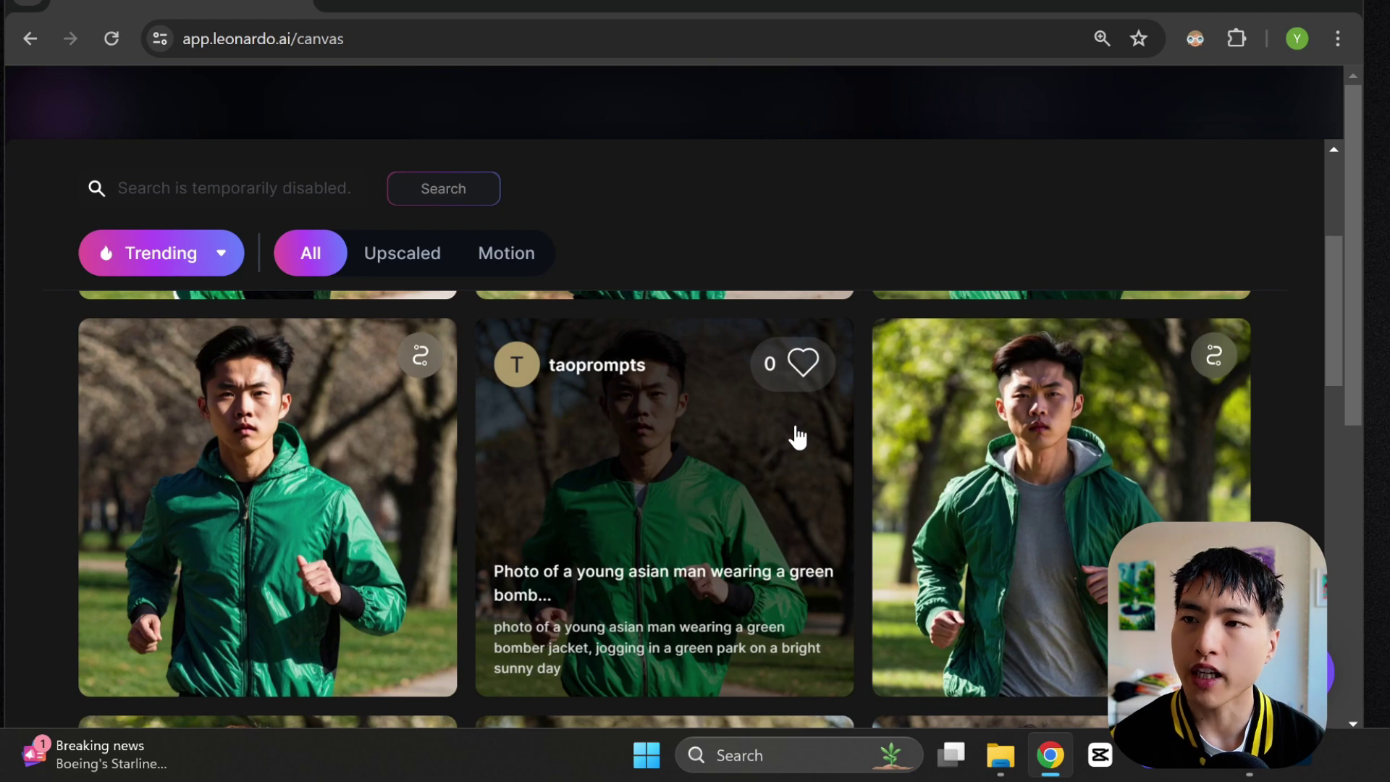
pyautogui.click(931, 434)
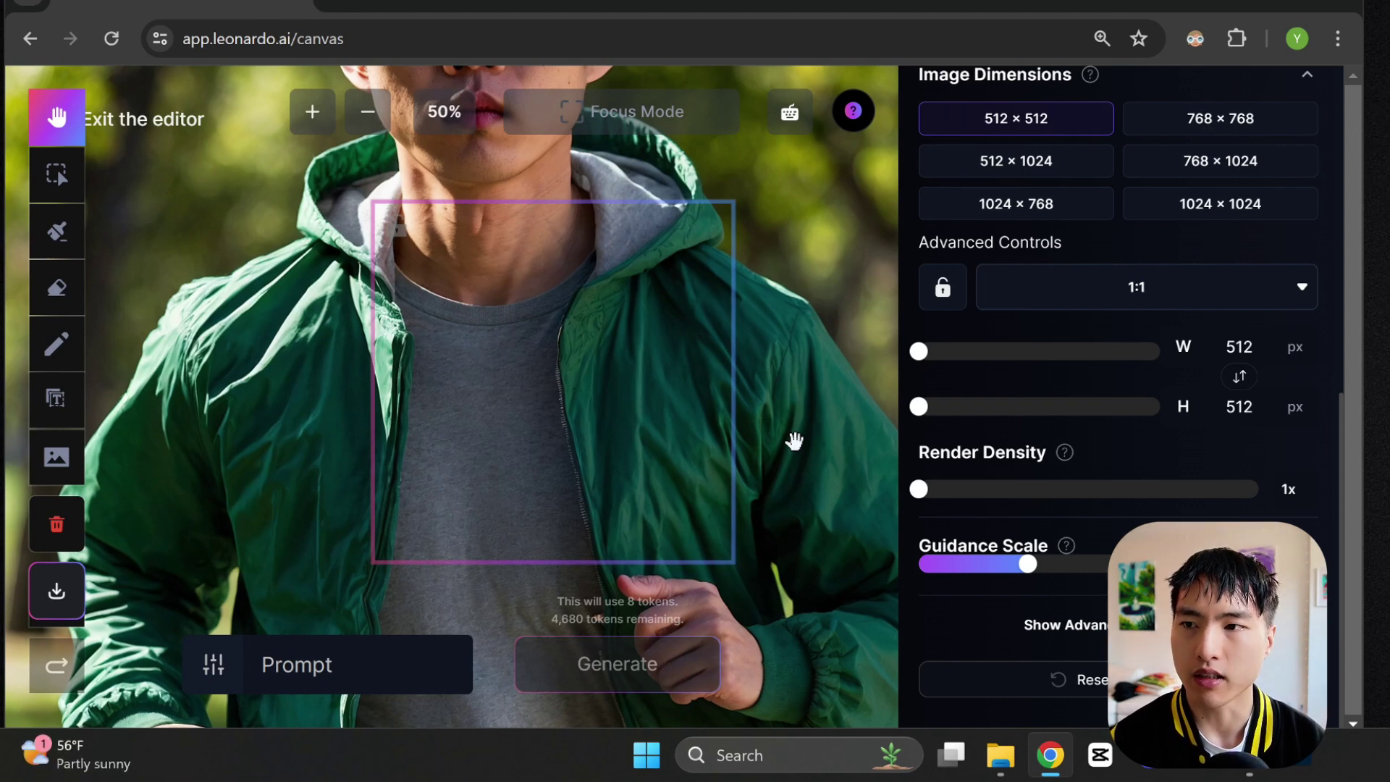
# Zoom the canvas out to 25% and resize the generation frame to 16:9, 1536 × 864
pyautogui.click(362, 132)
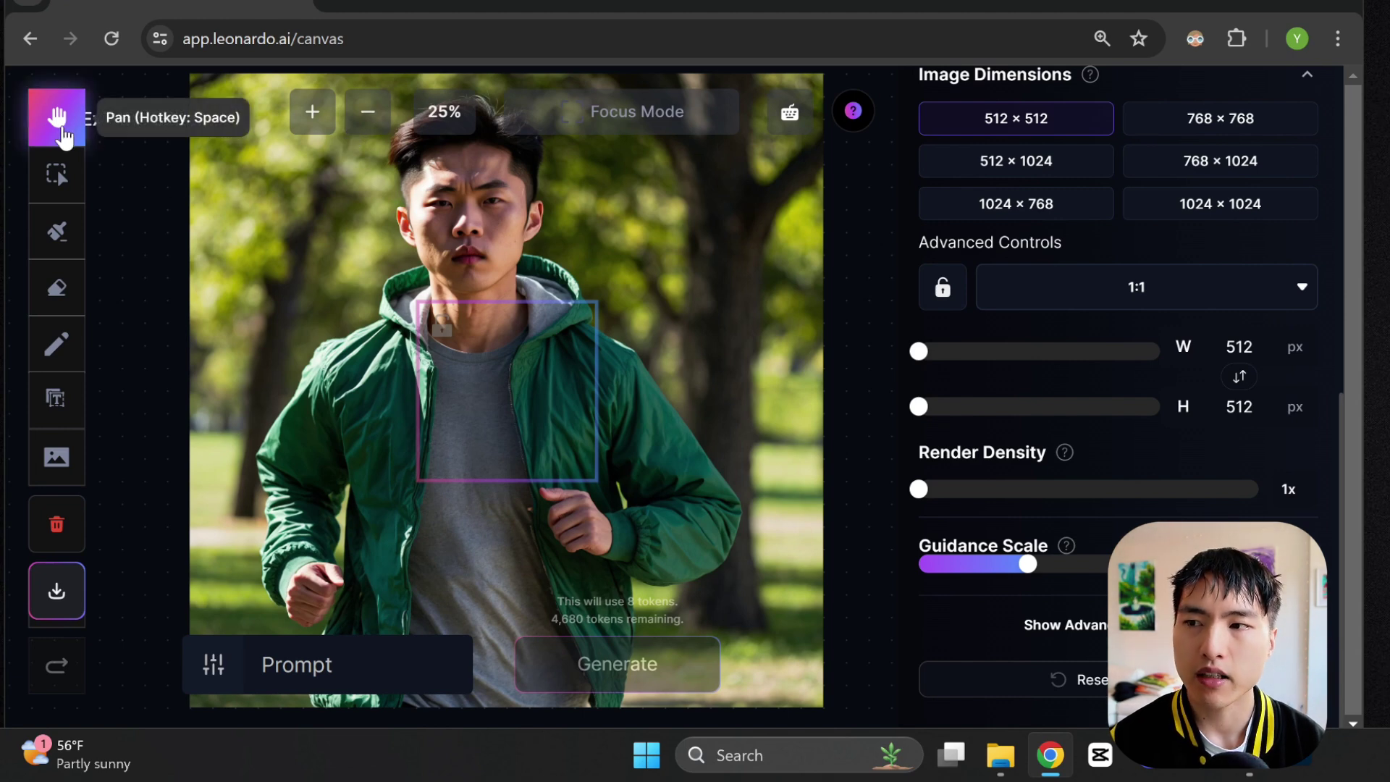
pyautogui.moveTo(385, 217)
pyautogui.mouseDown()
pyautogui.moveTo(471, 211)
pyautogui.moveTo(416, 199)
pyautogui.moveTo(380, 228)
pyautogui.mouseUp()
pyautogui.scroll(3, 912, 503)
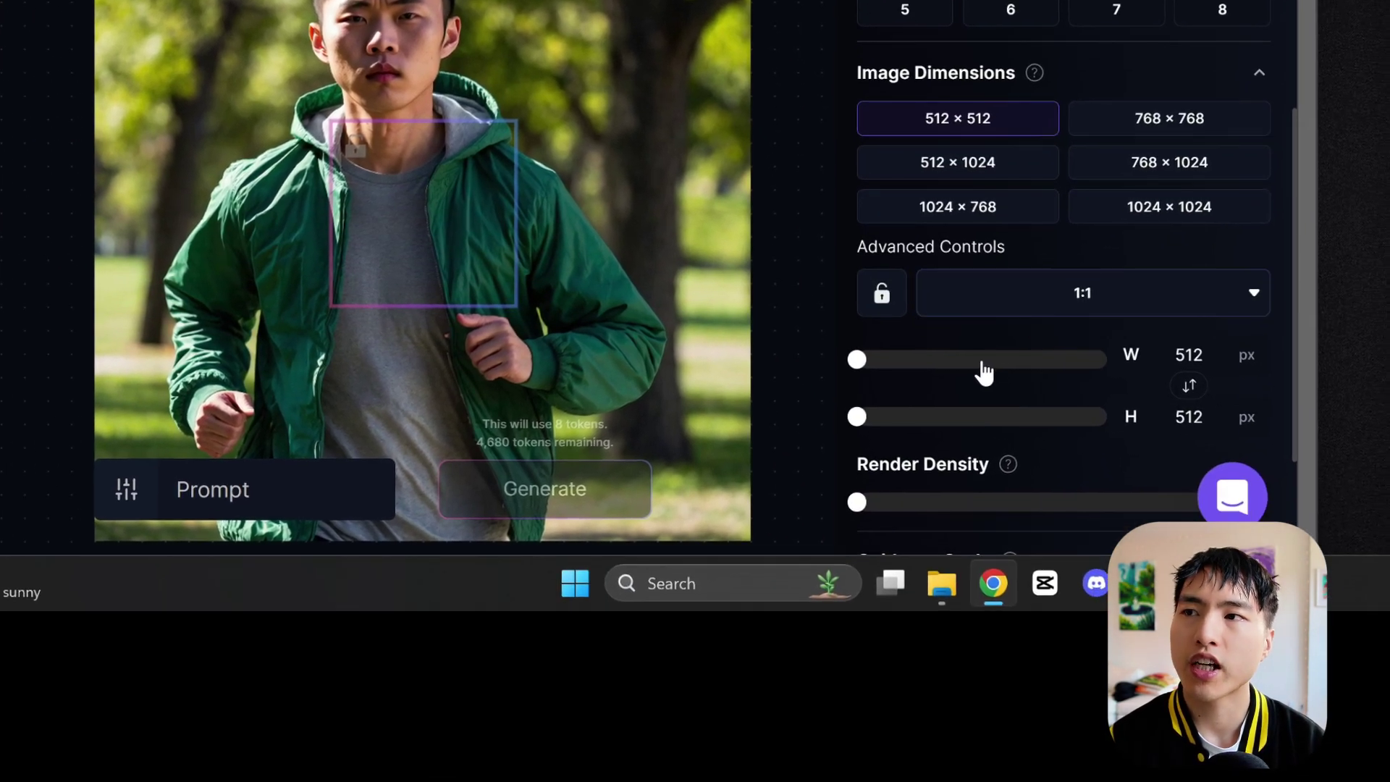
pyautogui.moveTo(1037, 544); pyautogui.dragTo(1171, 557)
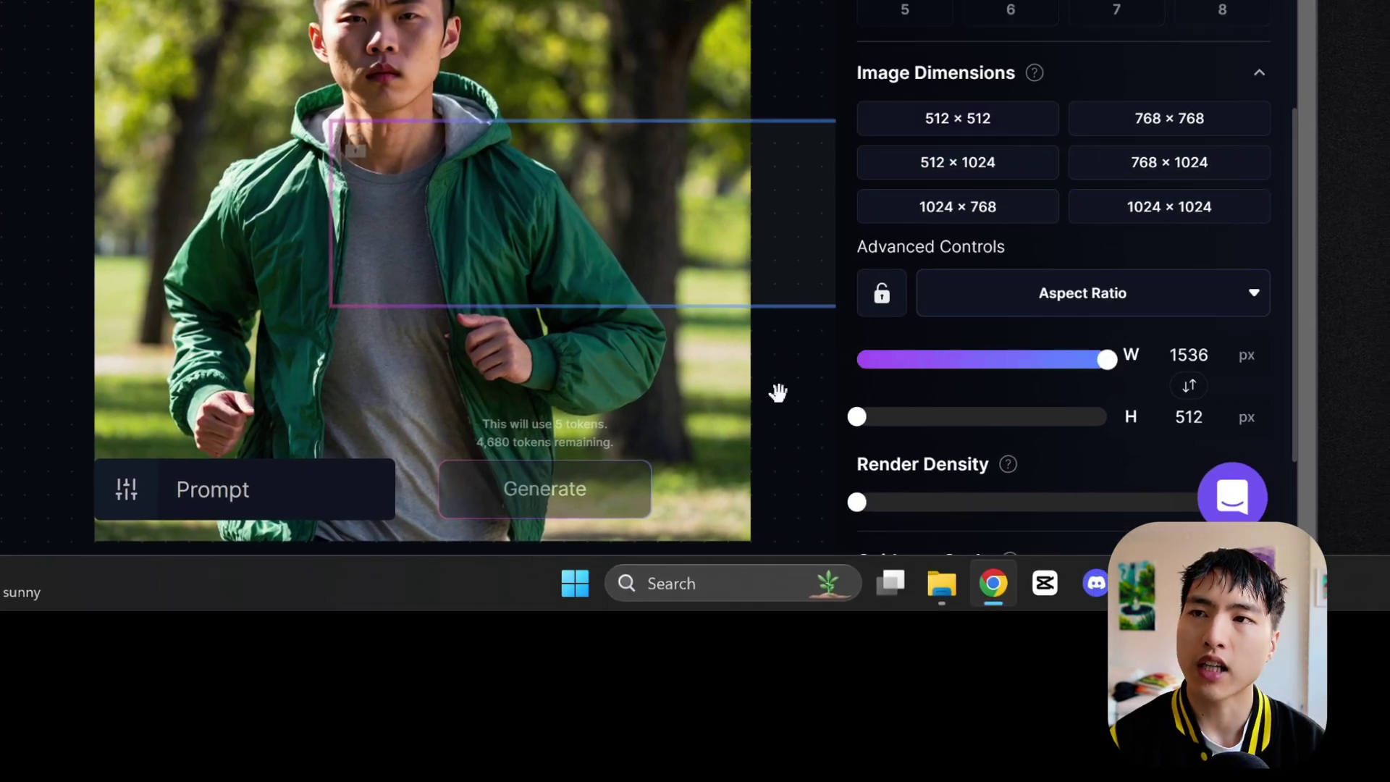
pyautogui.moveTo(857, 430); pyautogui.dragTo(998, 433)
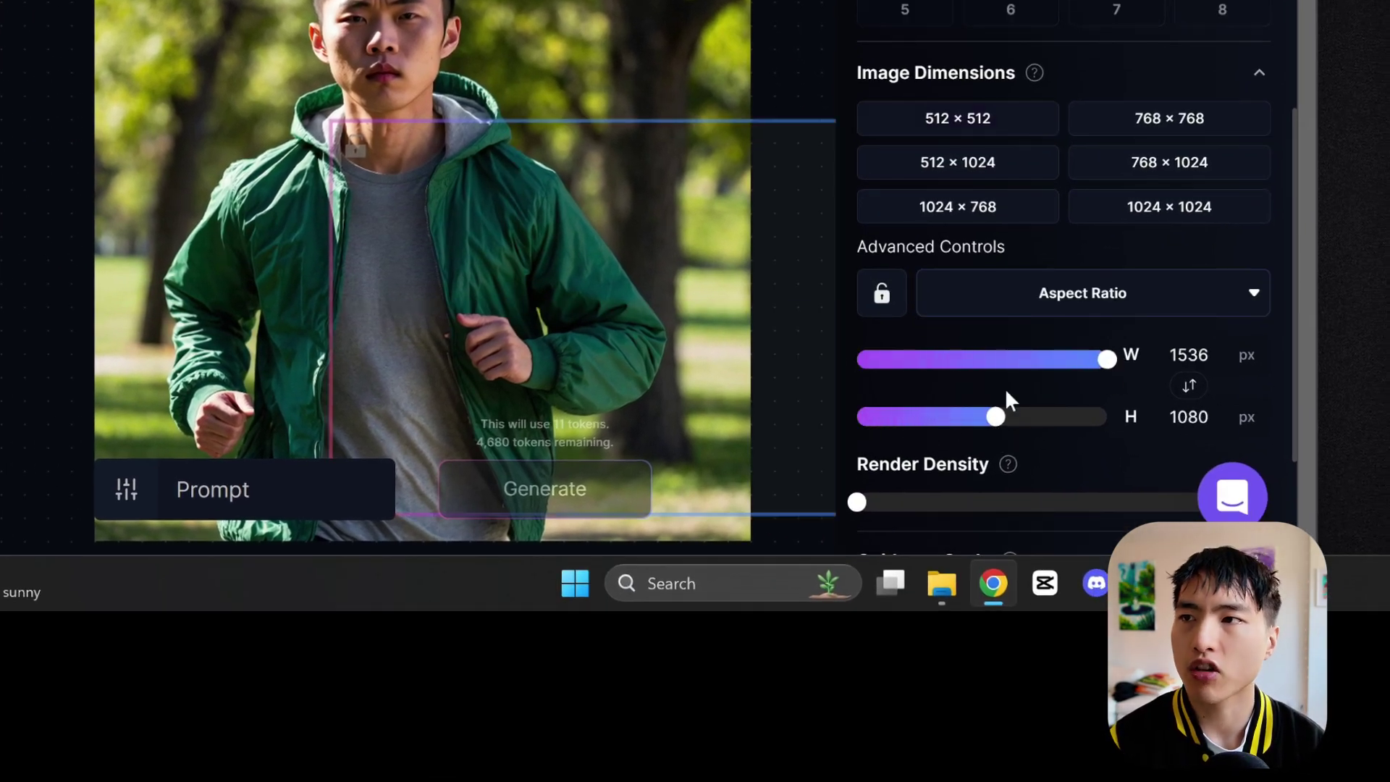
pyautogui.click(1003, 304)
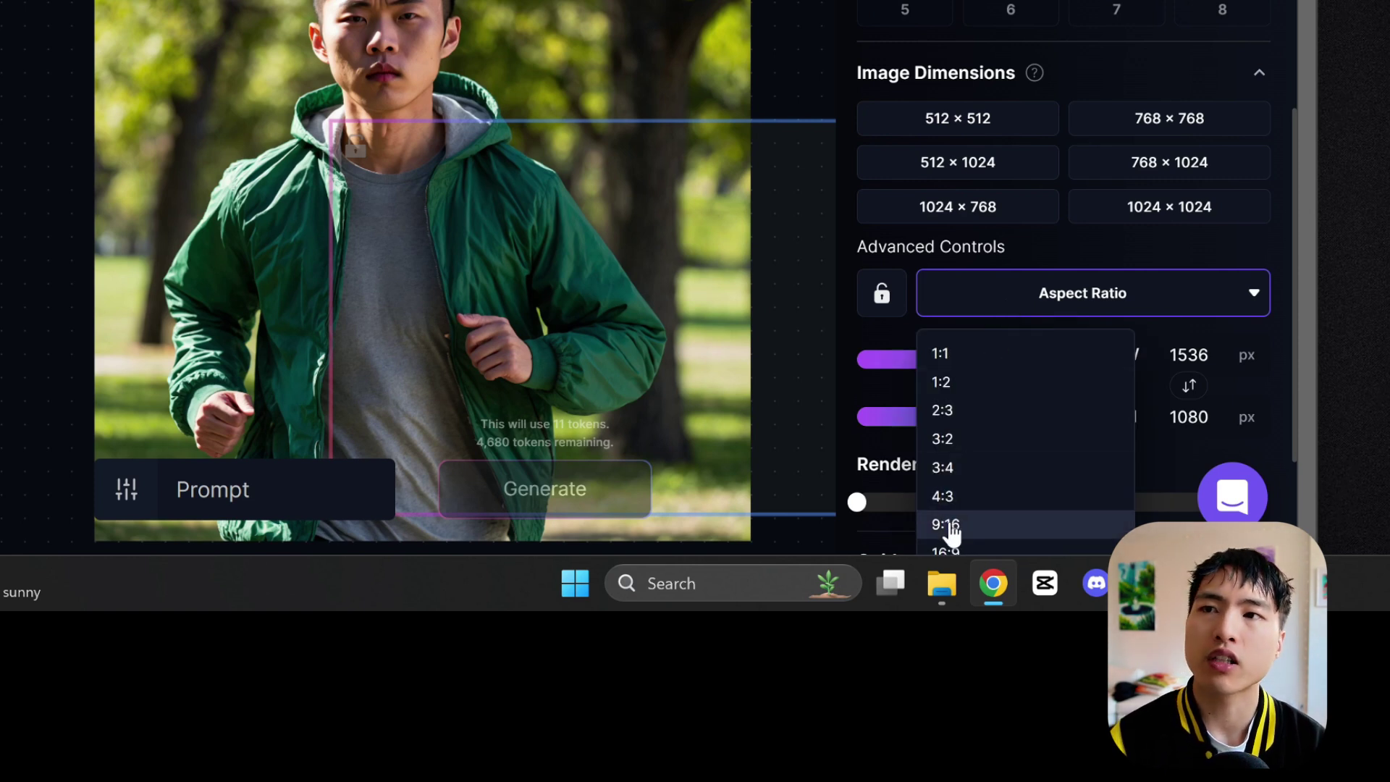
pyautogui.scroll(-2, 1072, 443)
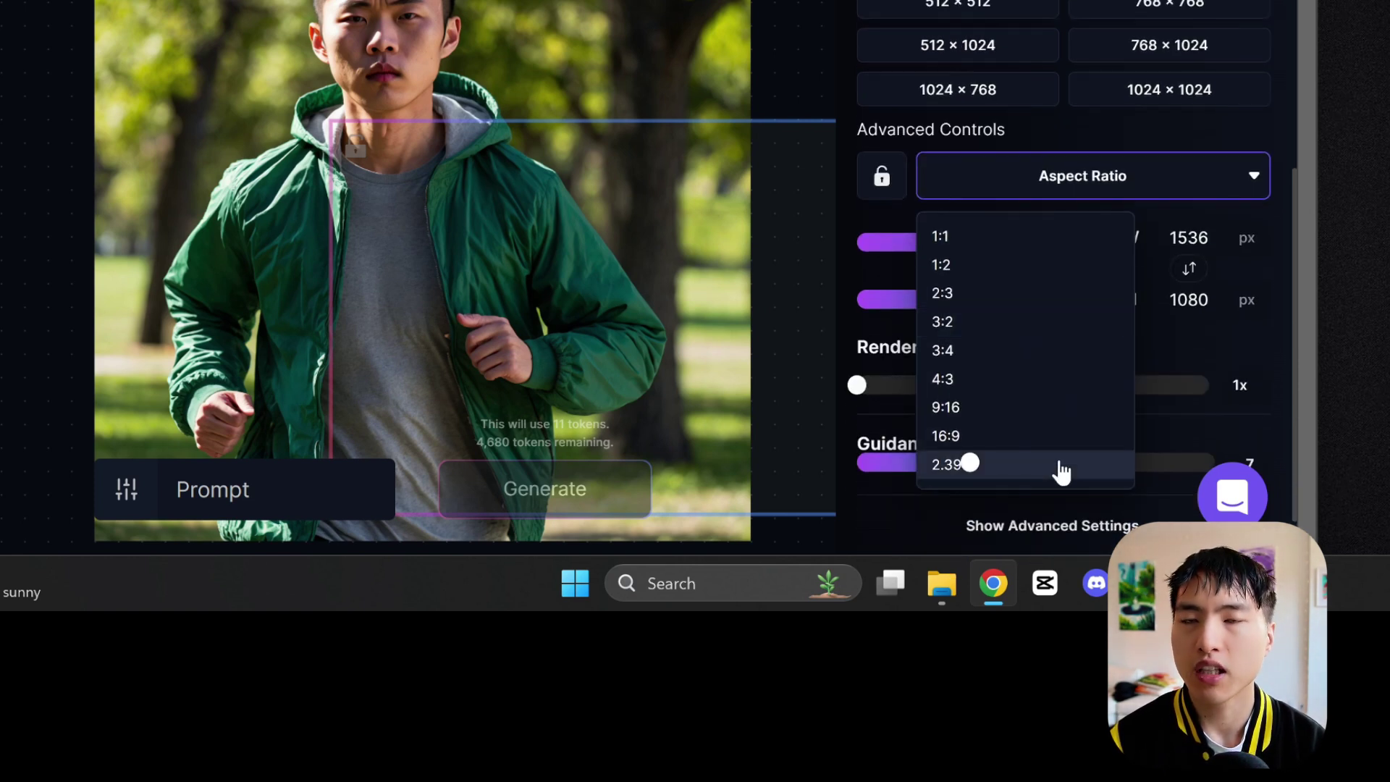
pyautogui.click(1065, 438)
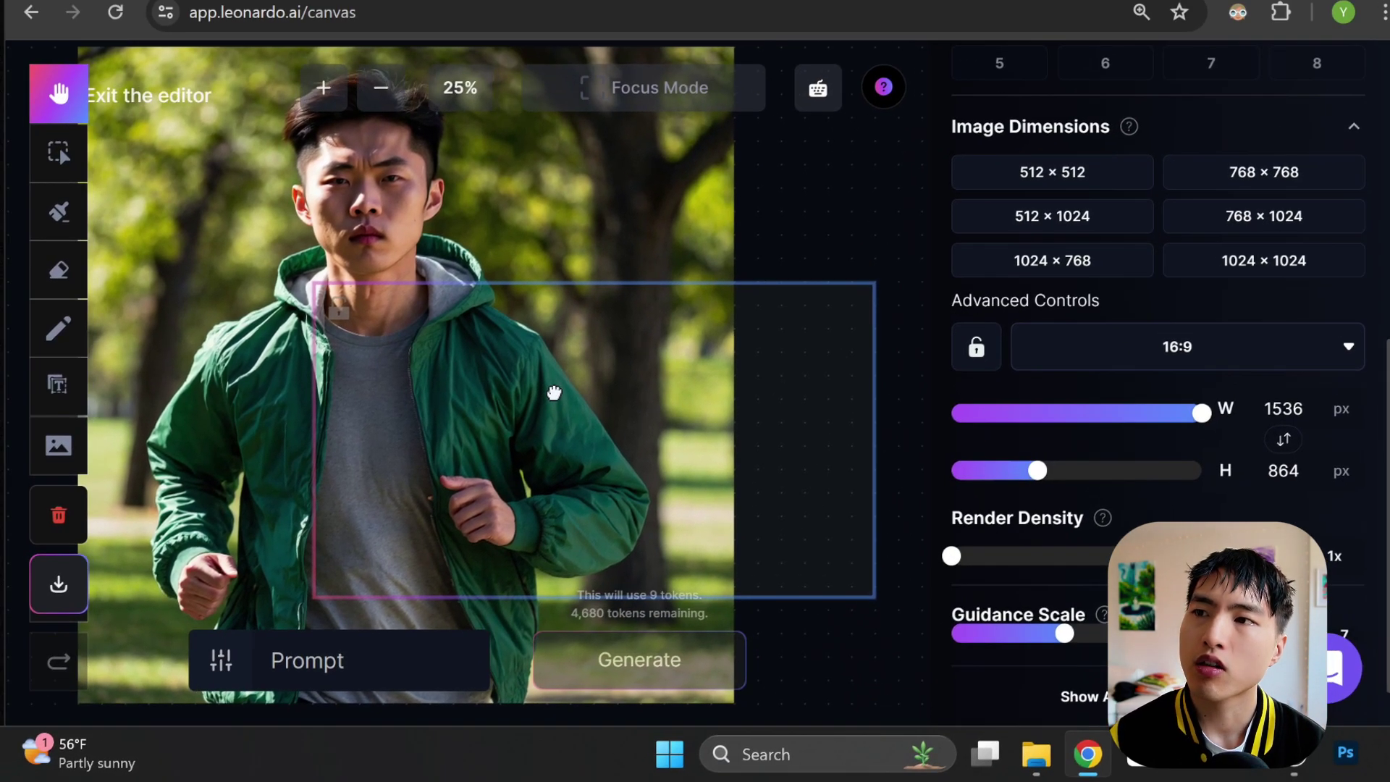
# Switch the canvas generation model to Leonardo Kino XL
pyautogui.scroll(5, 960, 234)
pyautogui.scroll(4, 1037, 373)
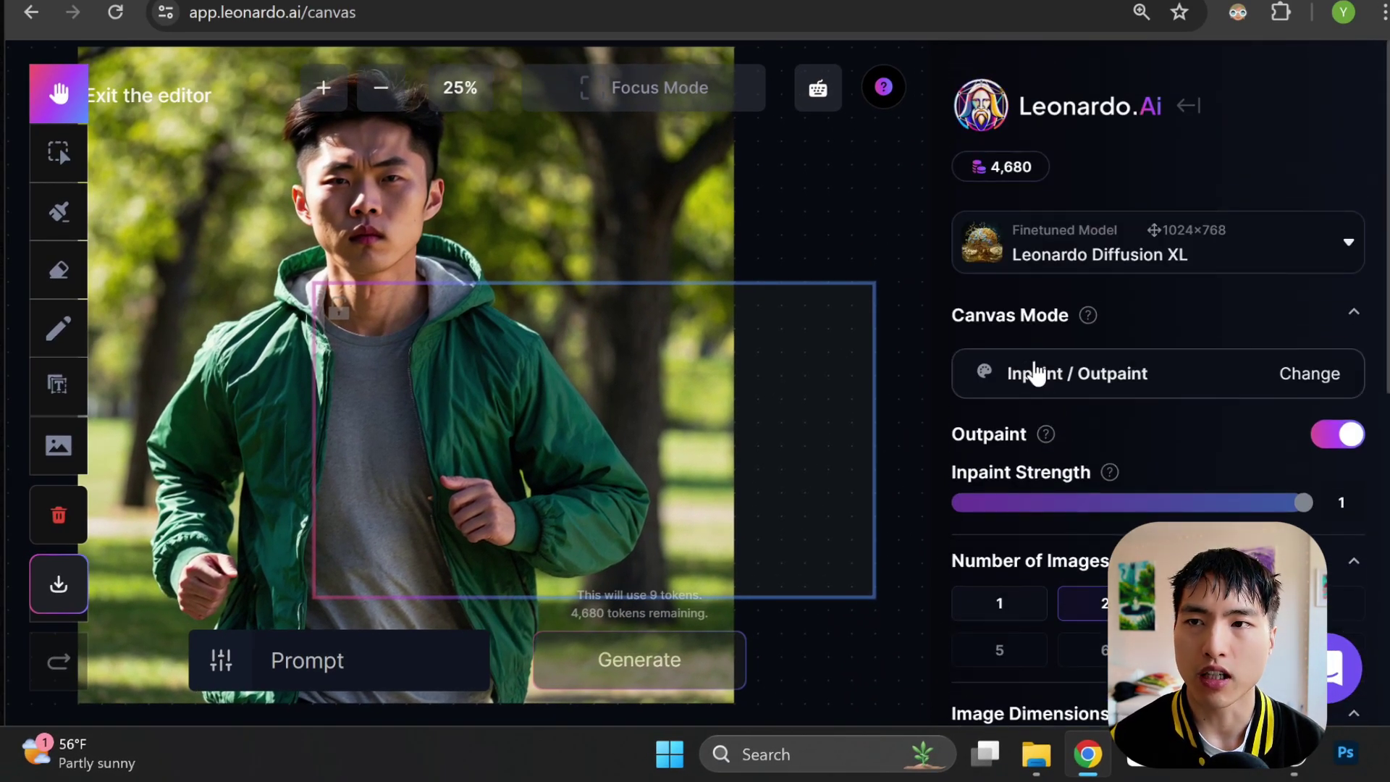
pyautogui.click(1181, 275)
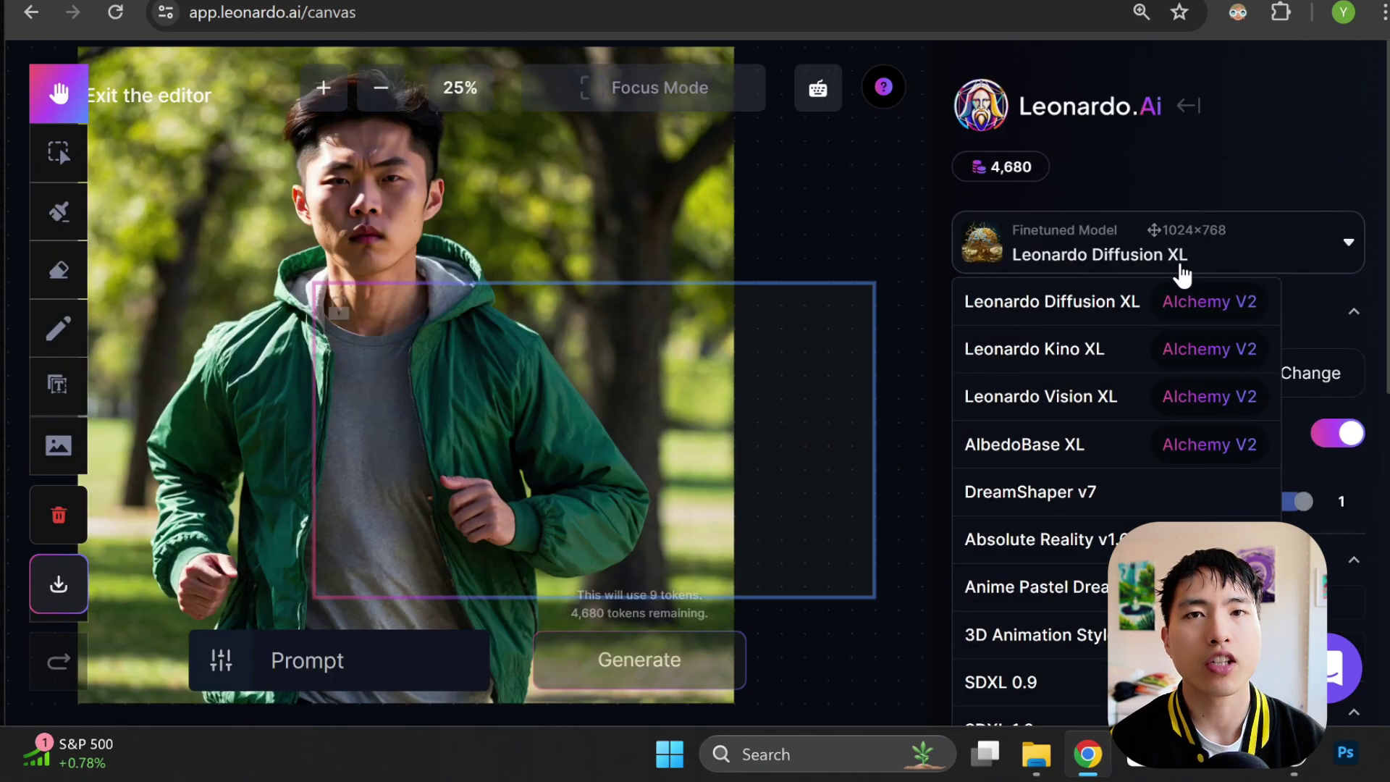
pyautogui.click(1047, 356)
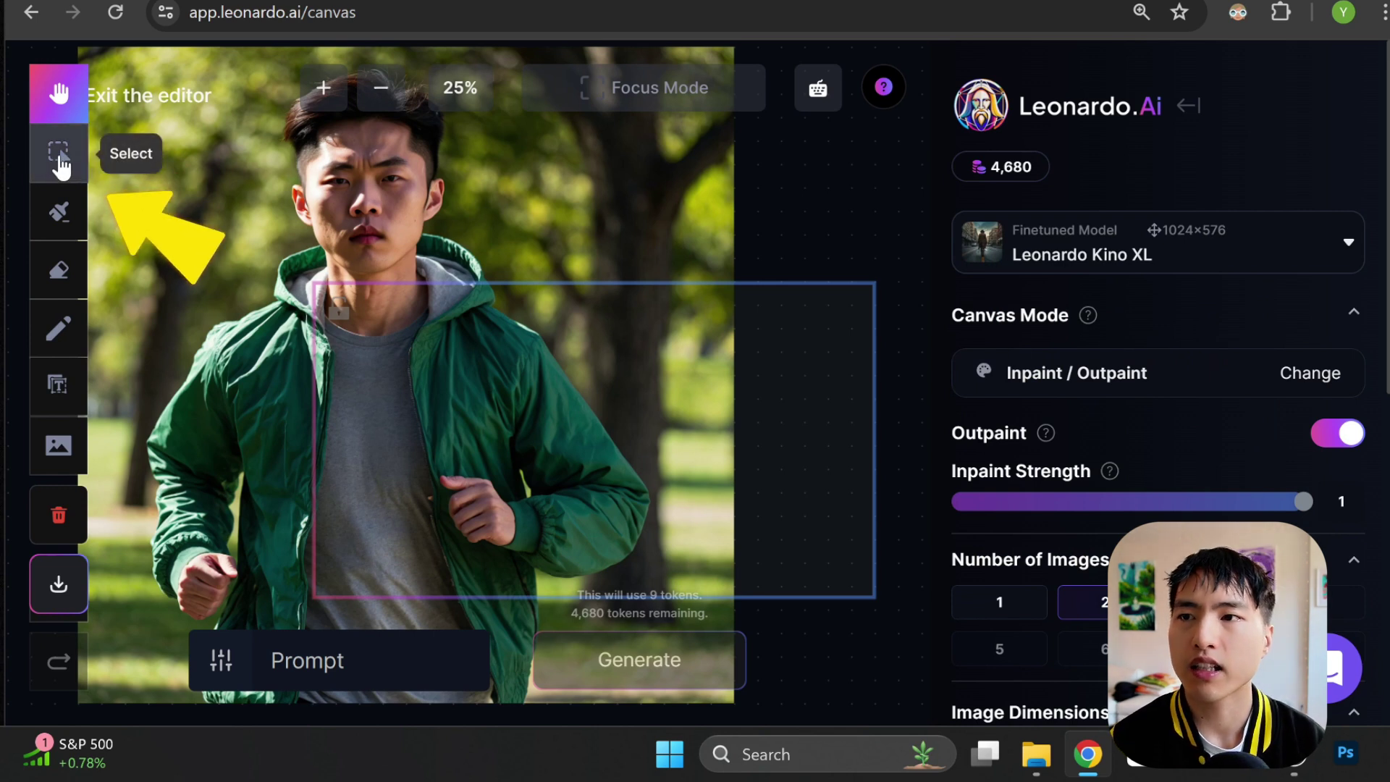
# Shrink the man's image to about half size and move it into the frame's right half
pyautogui.click(60, 156)
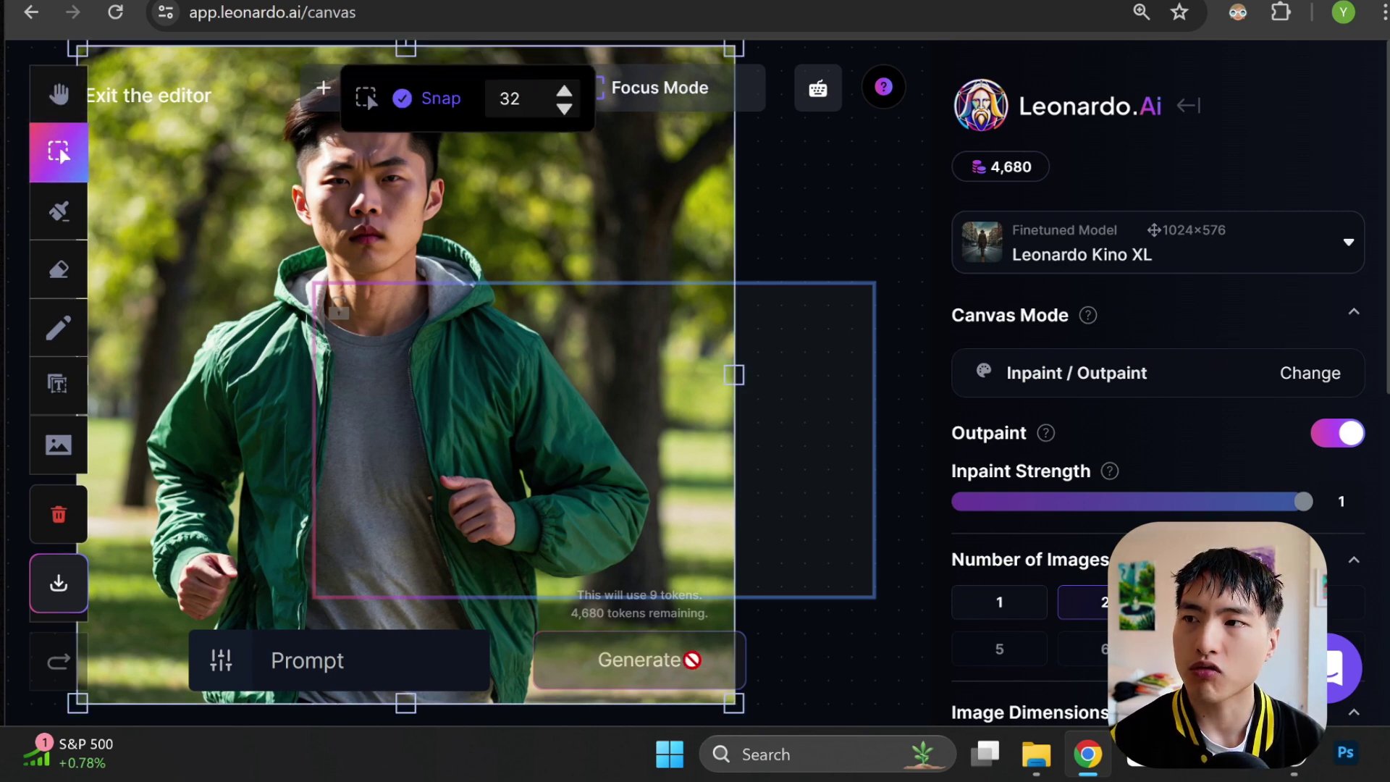
pyautogui.moveTo(734, 703); pyautogui.dragTo(382, 393)
pyautogui.moveTo(239, 279); pyautogui.dragTo(755, 516)
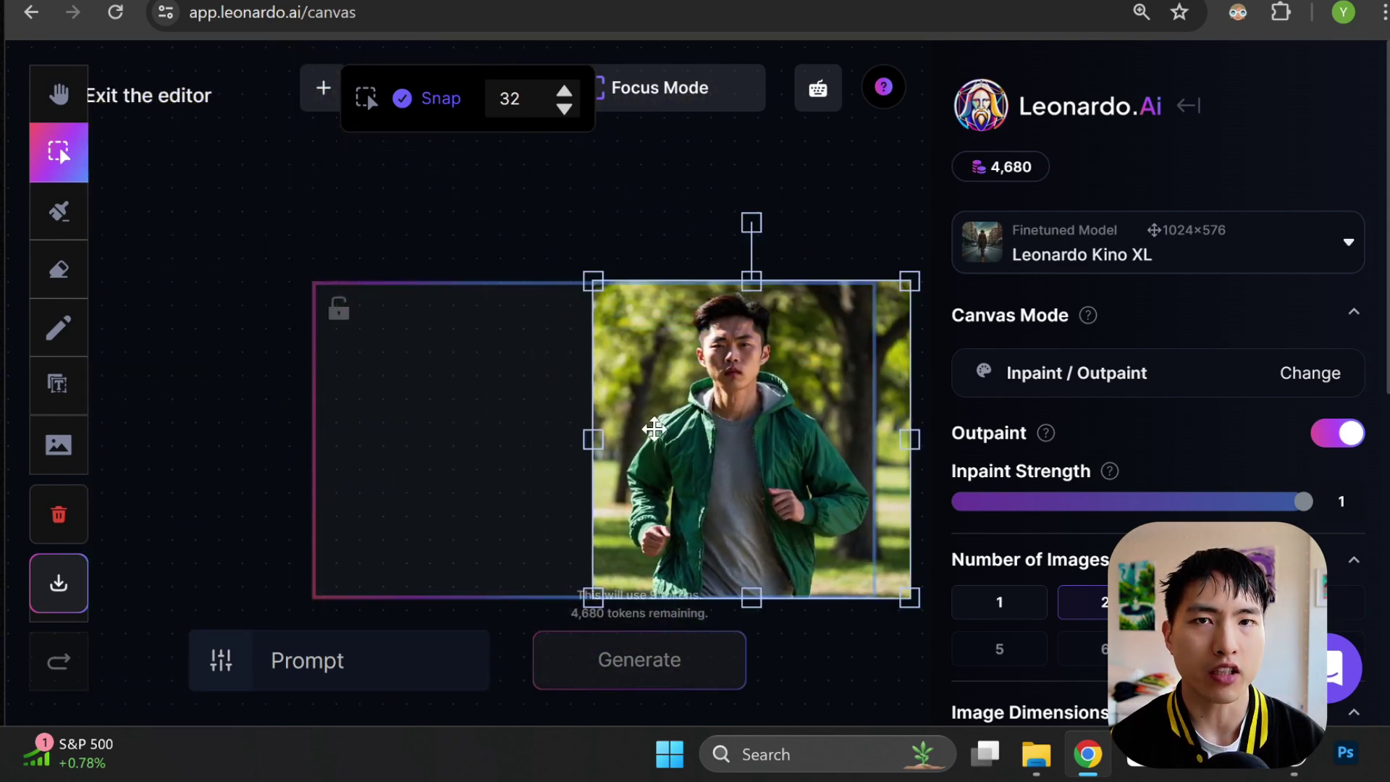
# Add the earlier red-shirt jogging woman from previous generations and shrink her into the frame's left half
pyautogui.click(59, 445)
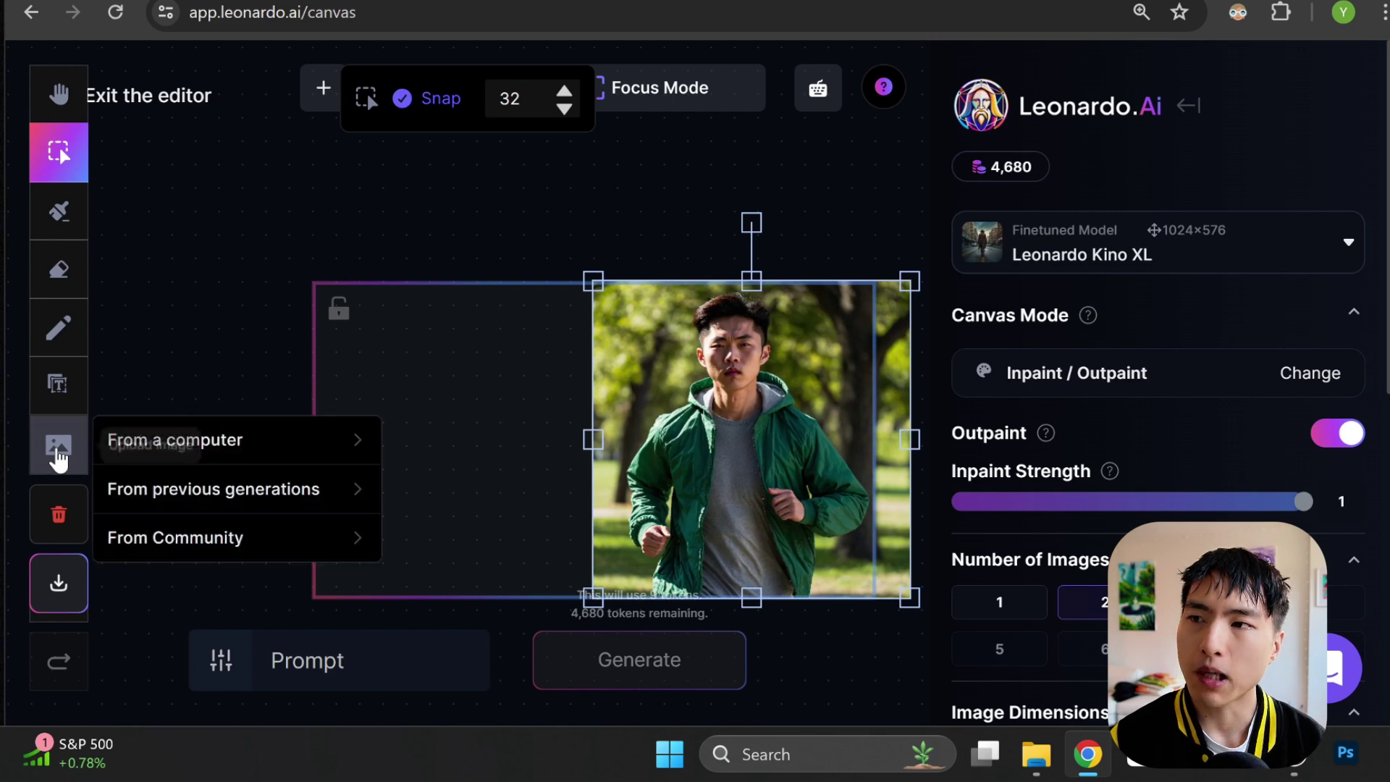
pyautogui.click(176, 487)
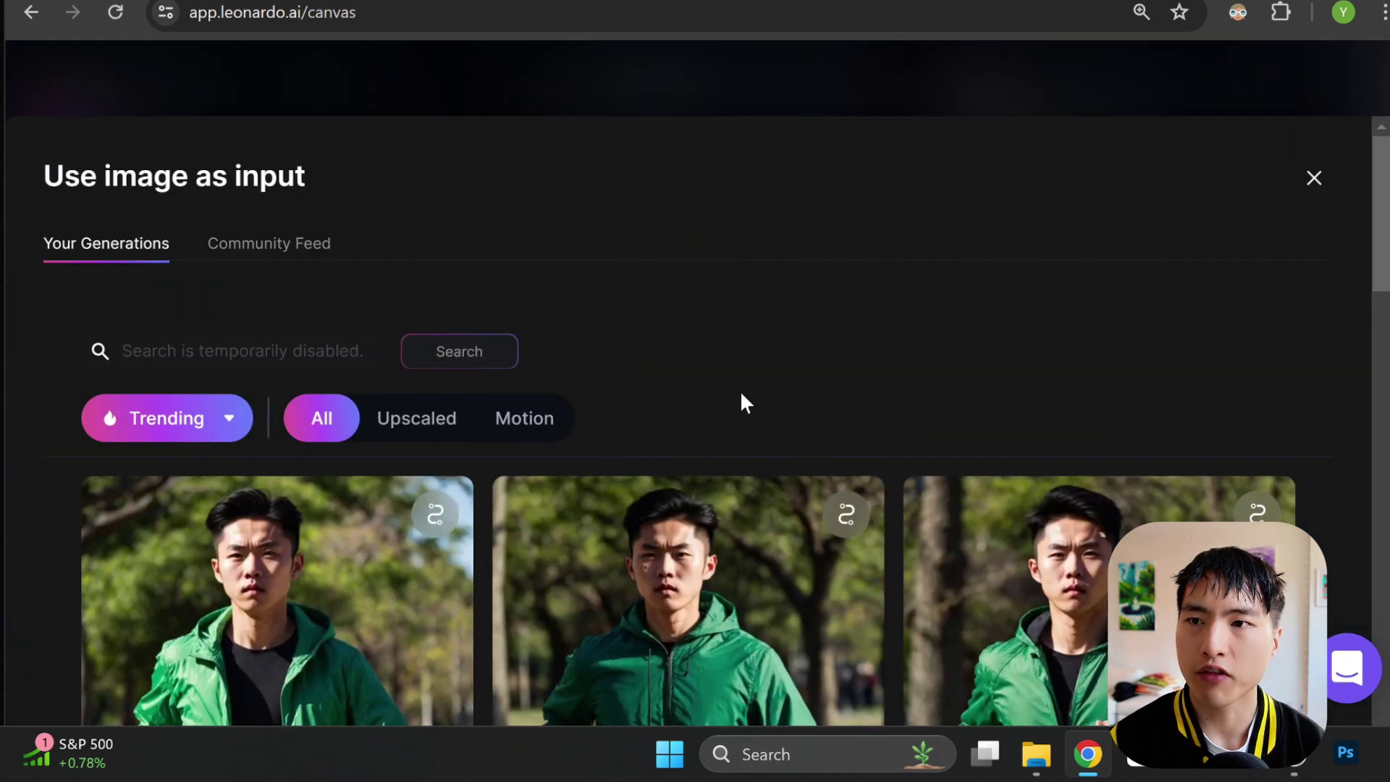
pyautogui.scroll(-5, 741, 401)
pyautogui.scroll(-2, 627, 369)
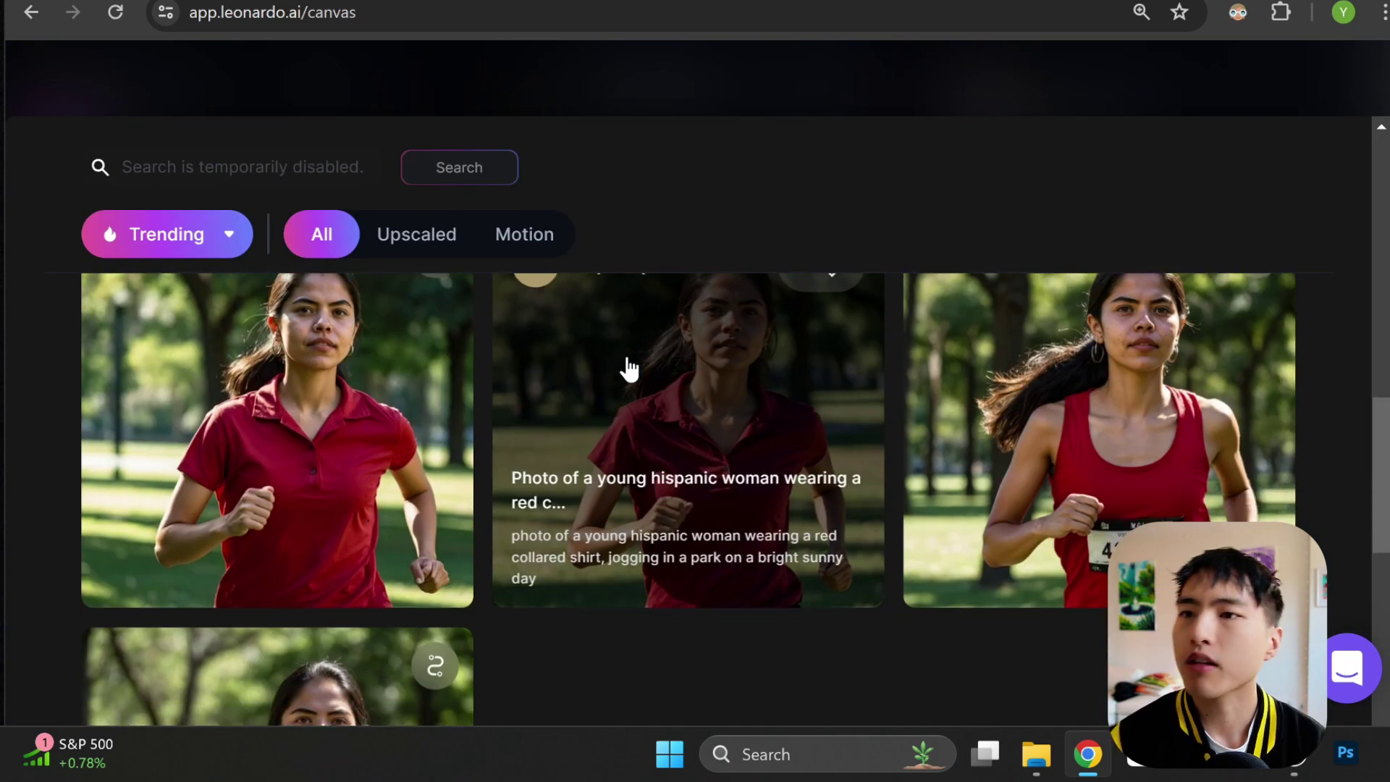
pyautogui.click(624, 367)
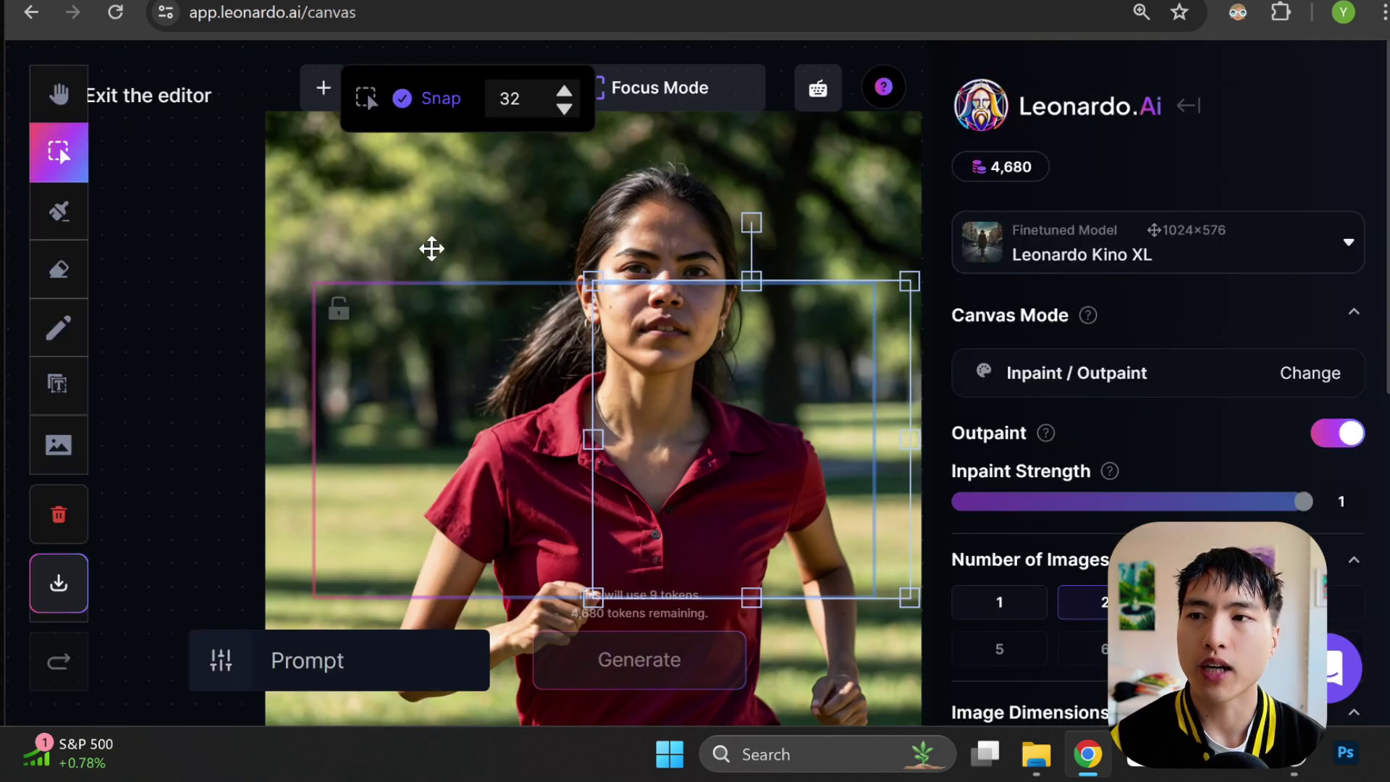
pyautogui.moveTo(919, 112); pyautogui.dragTo(621, 360)
pyautogui.moveTo(505, 445); pyautogui.dragTo(445, 363)
pyautogui.click(438, 667)
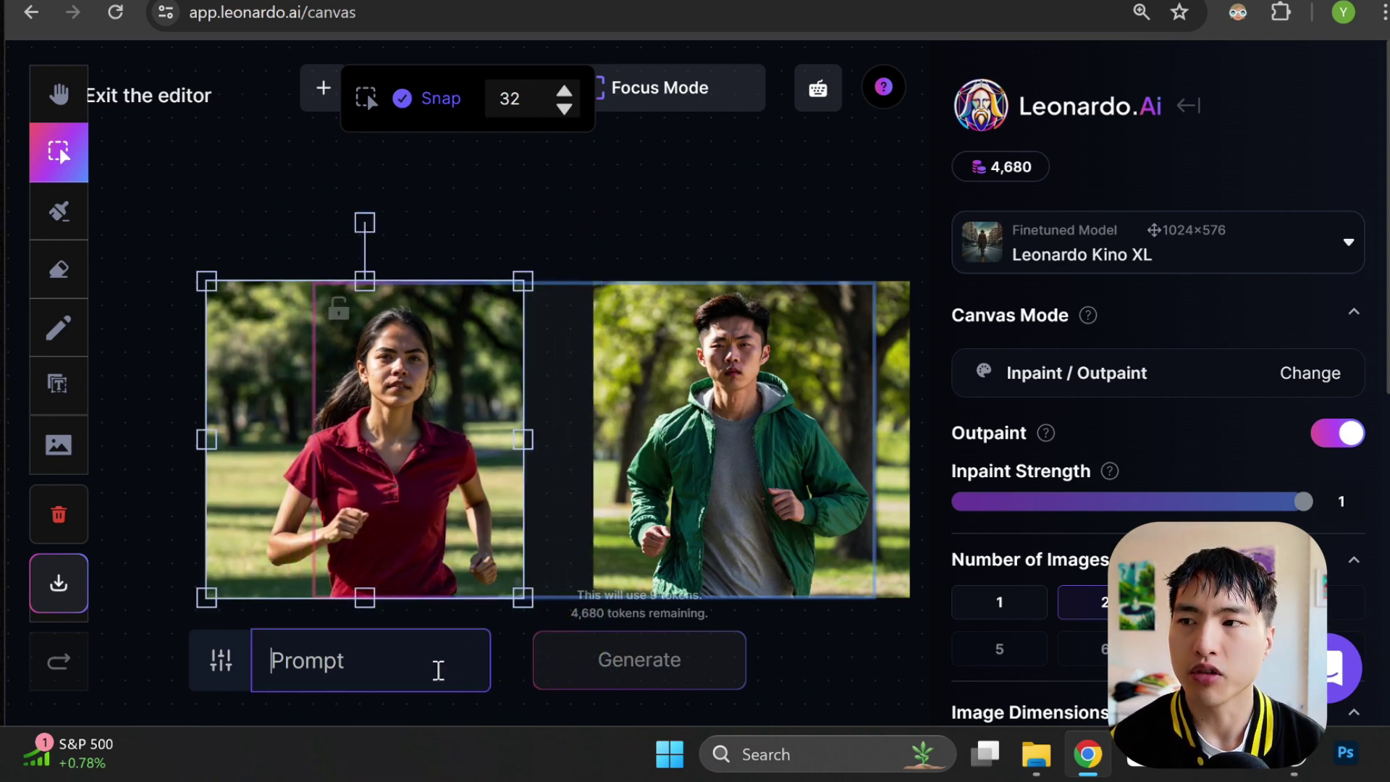
# Generate with the prompt 'a man and a woman jogging in a park on a bright sunny day'
pyautogui.write('a ')
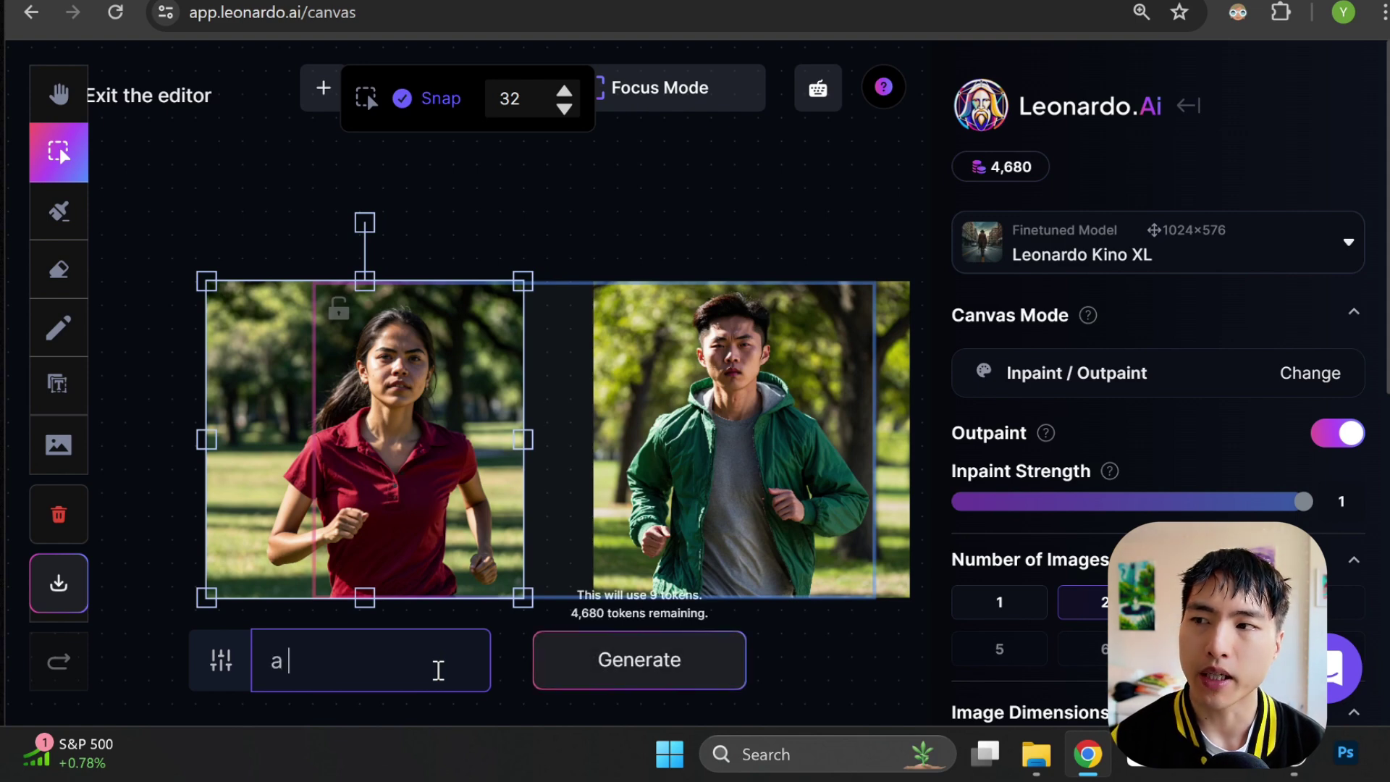
pyautogui.write('man and a woman jogging in a park on a bright sunny day')
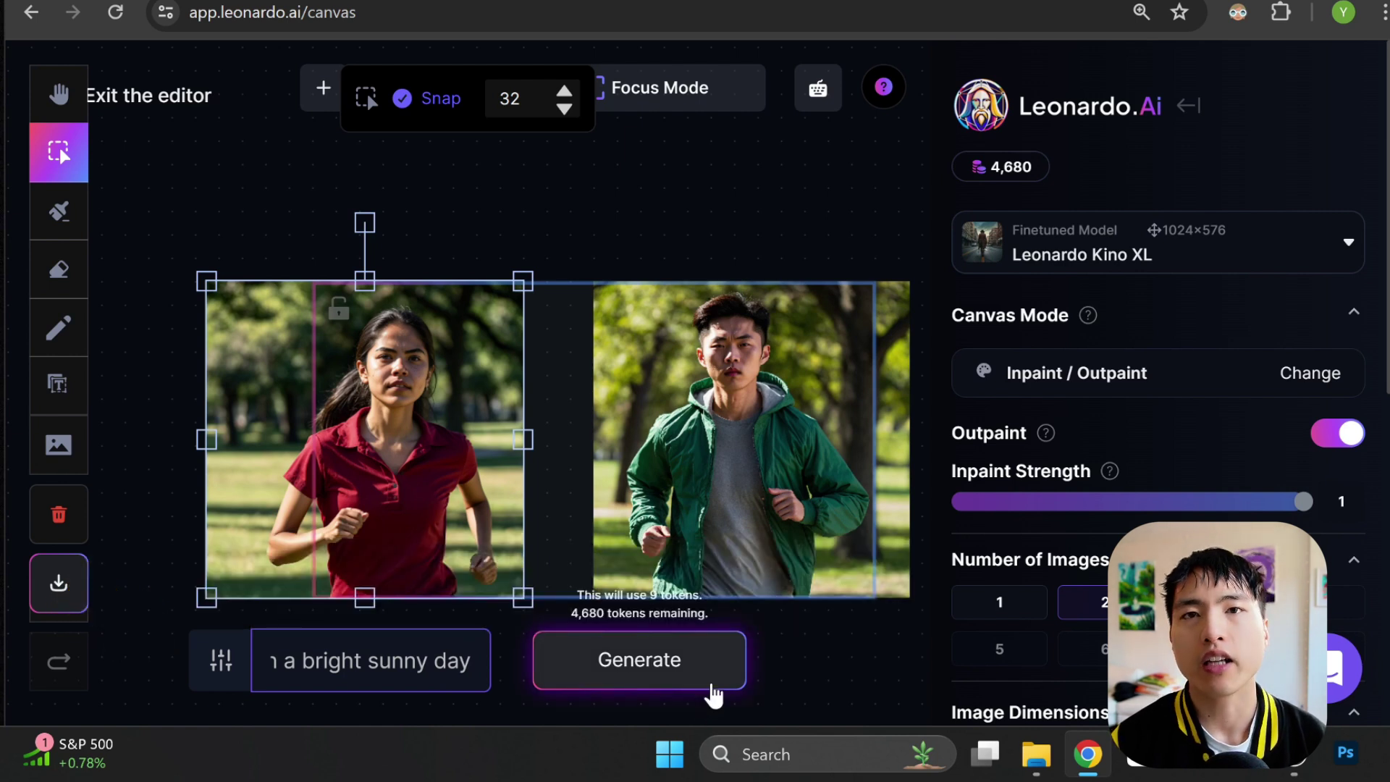
pyautogui.click(711, 689)
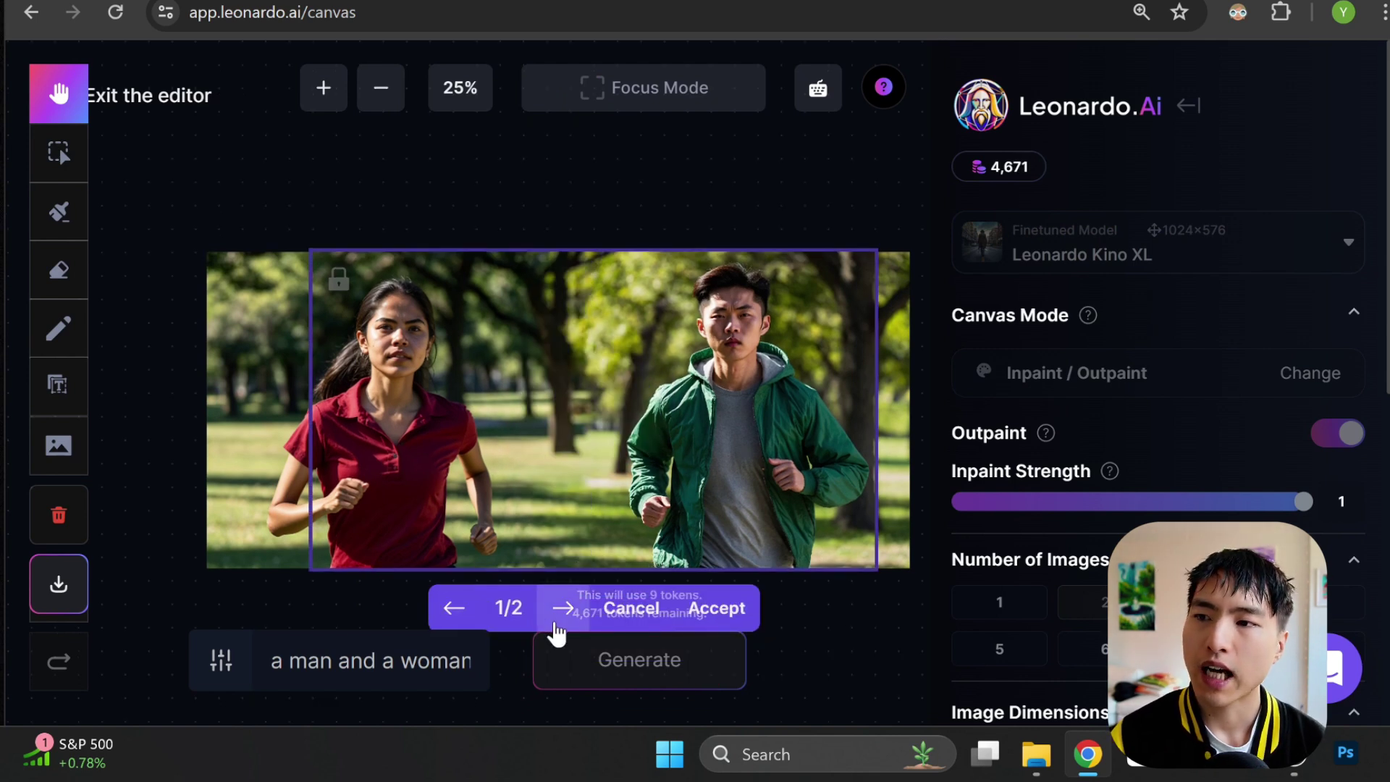
# Compare both generated jogging variants and accept the first one onto the canvas
pyautogui.click(562, 610)
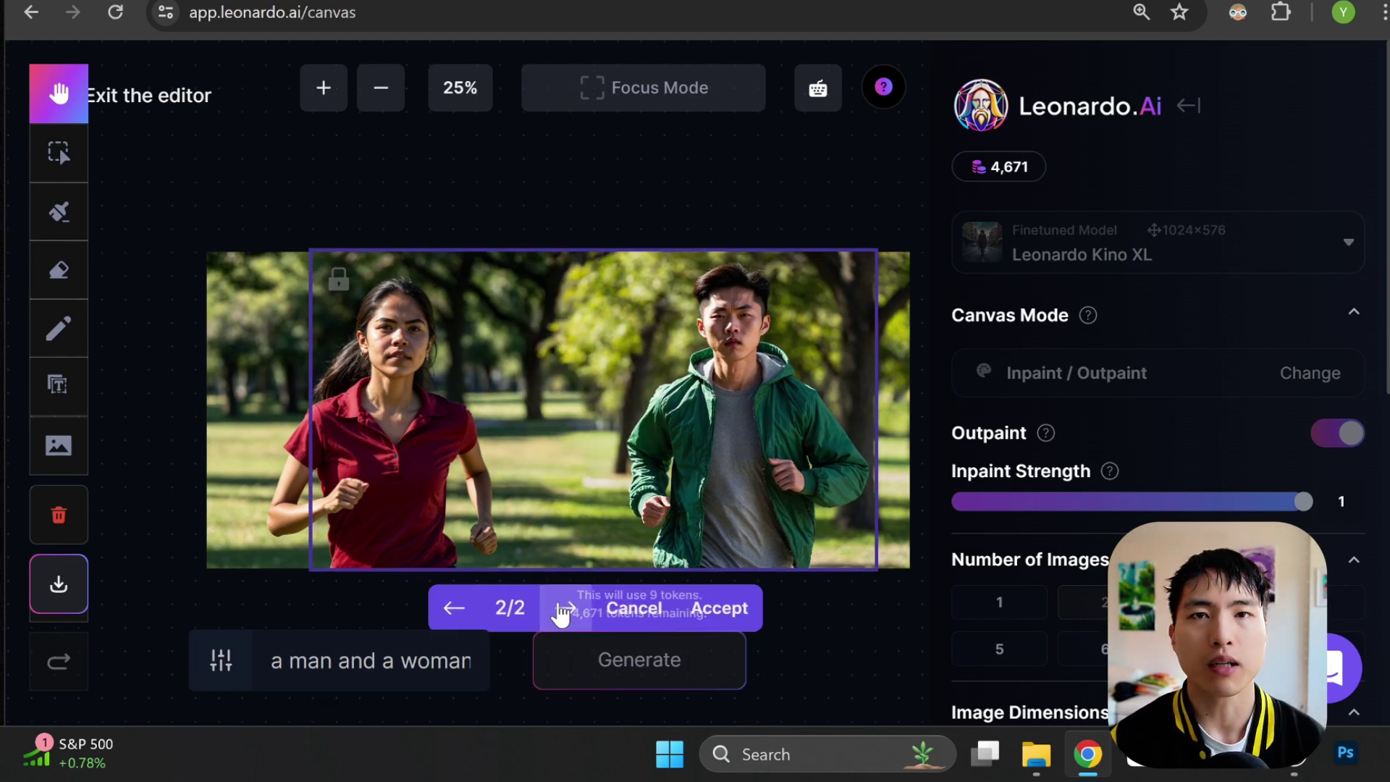
pyautogui.click(562, 610)
pyautogui.click(747, 606)
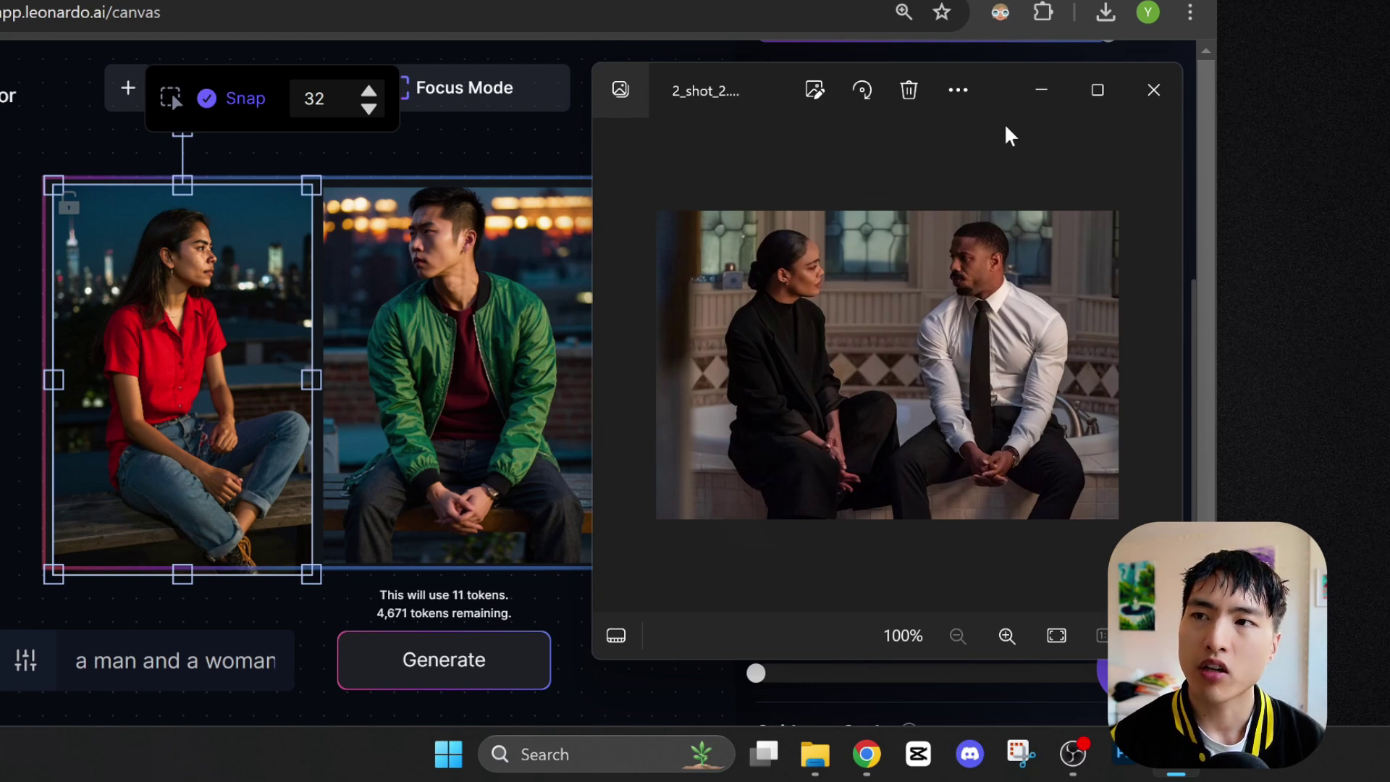
# Generate the seated night-city merge, review both variations, and cancel them
pyautogui.click(1023, 107)
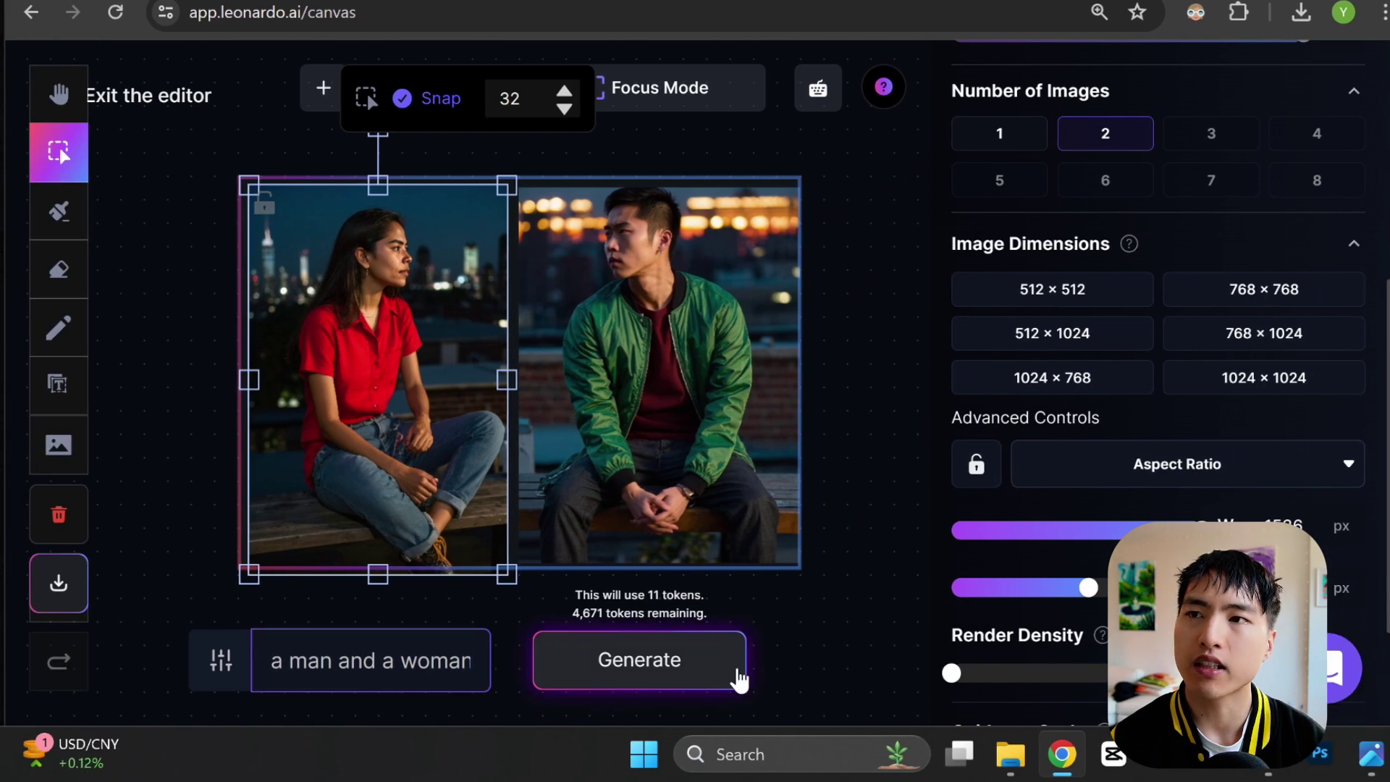
pyautogui.click(739, 679)
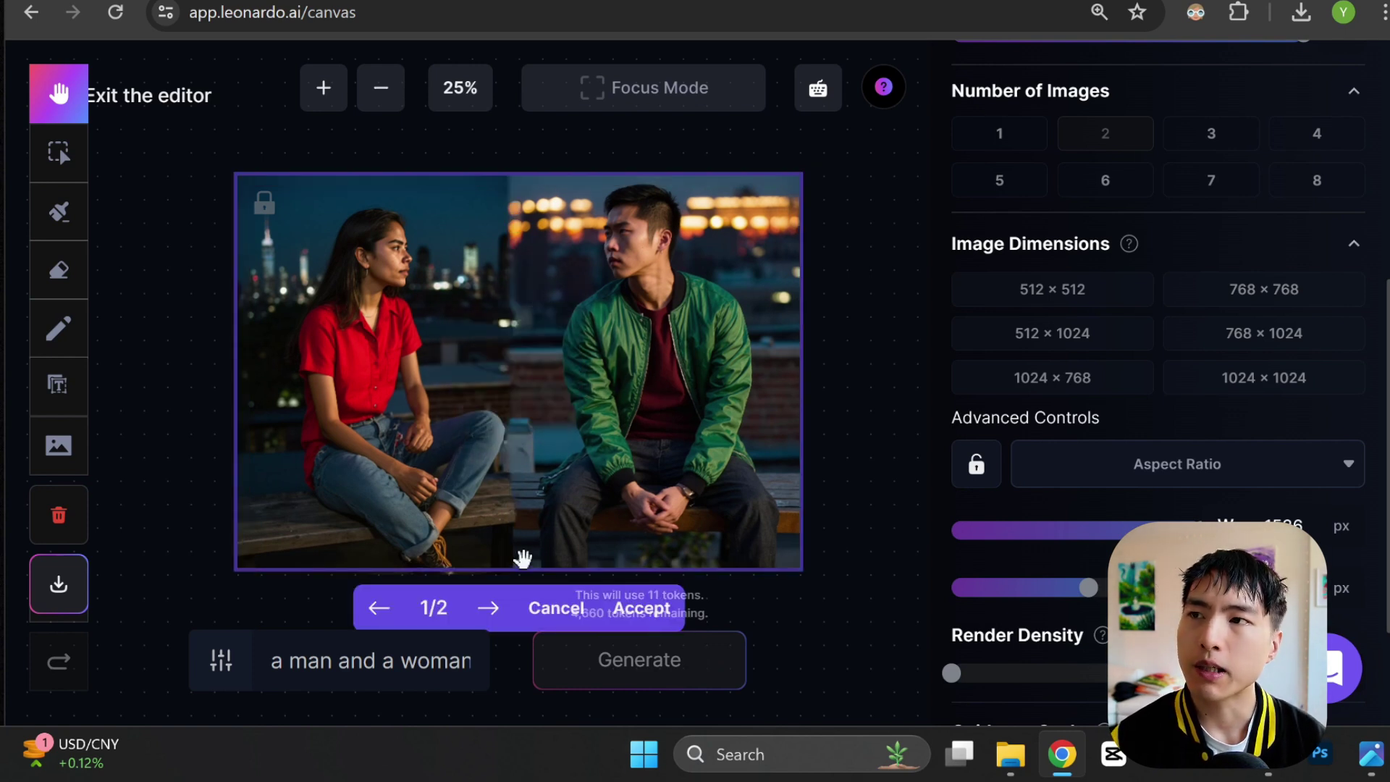
pyautogui.click(498, 621)
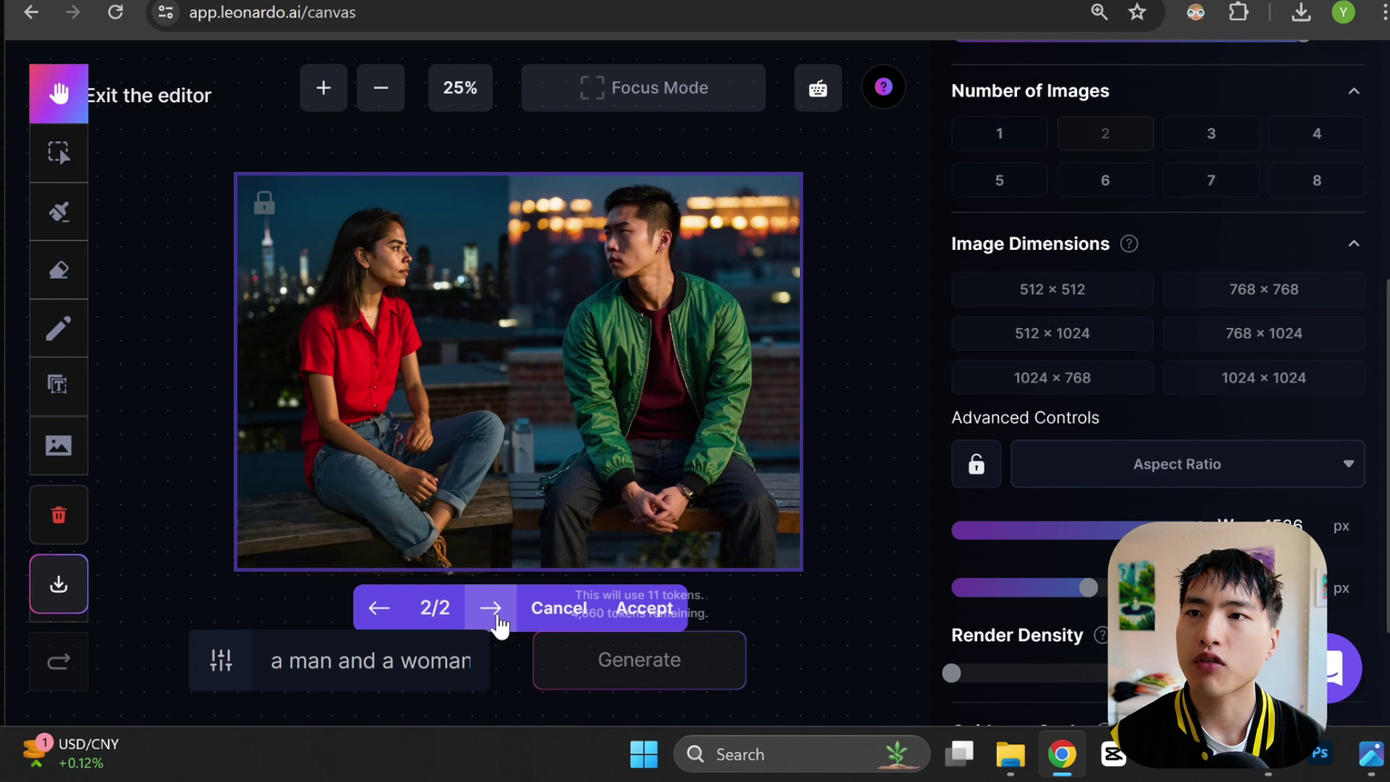
pyautogui.scroll(-1, 623, 466)
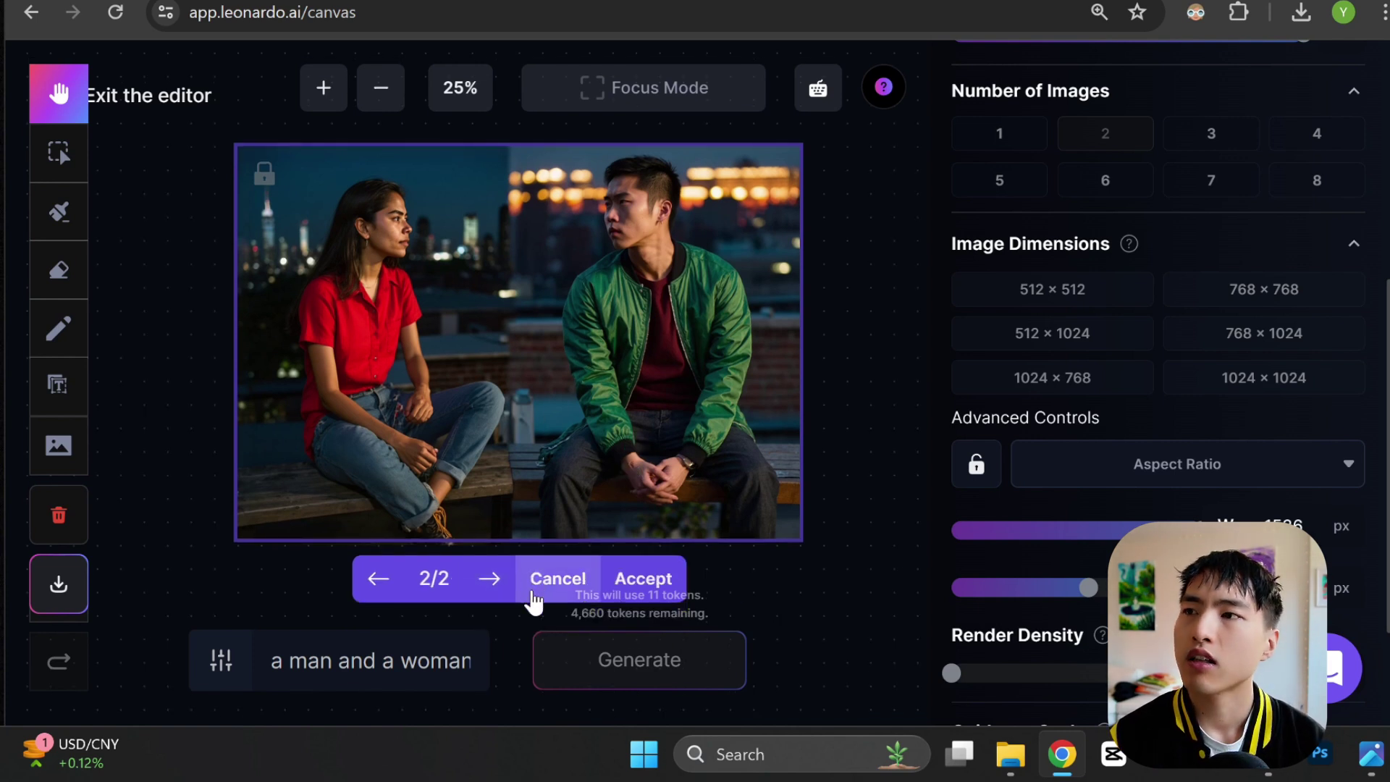
pyautogui.click(534, 599)
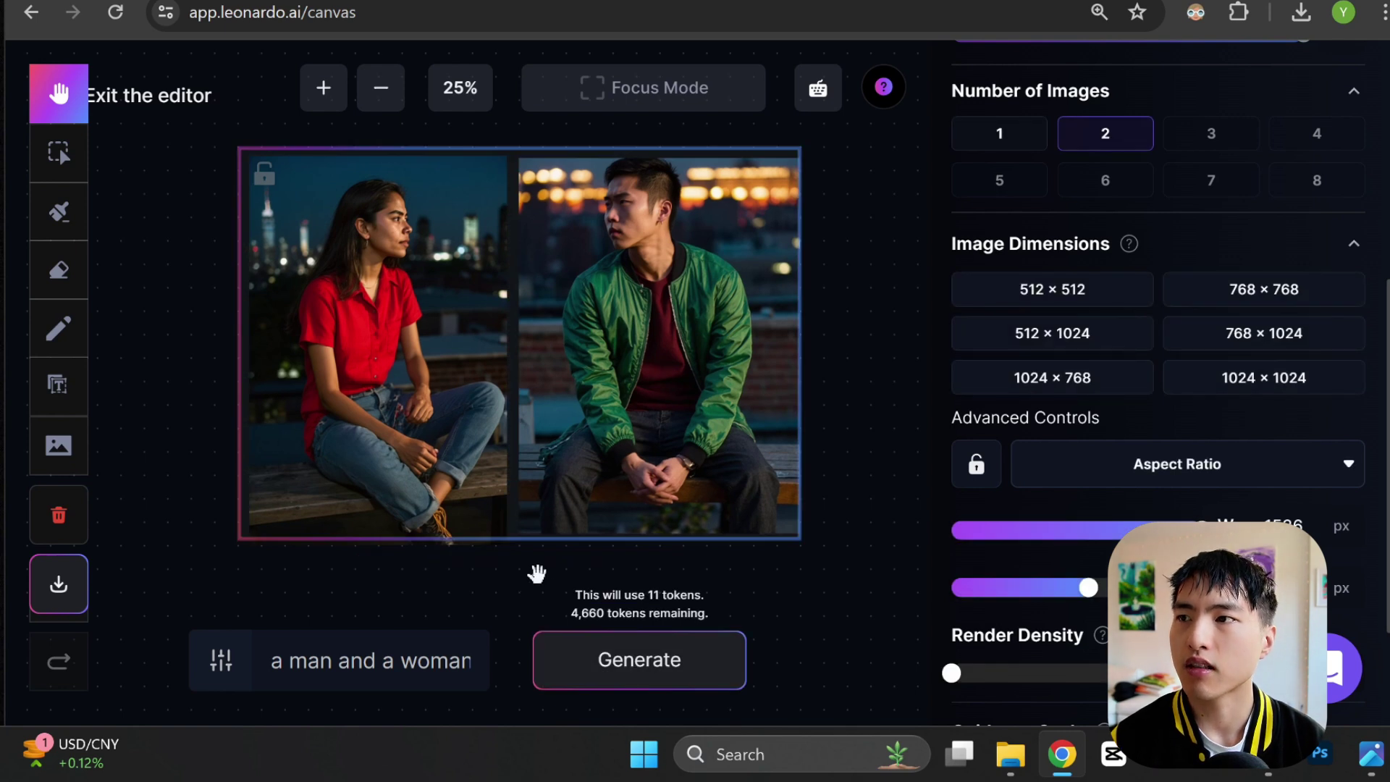
# Erase the night-city background around the man in the right image with a size-118 brush
pyautogui.click(57, 282)
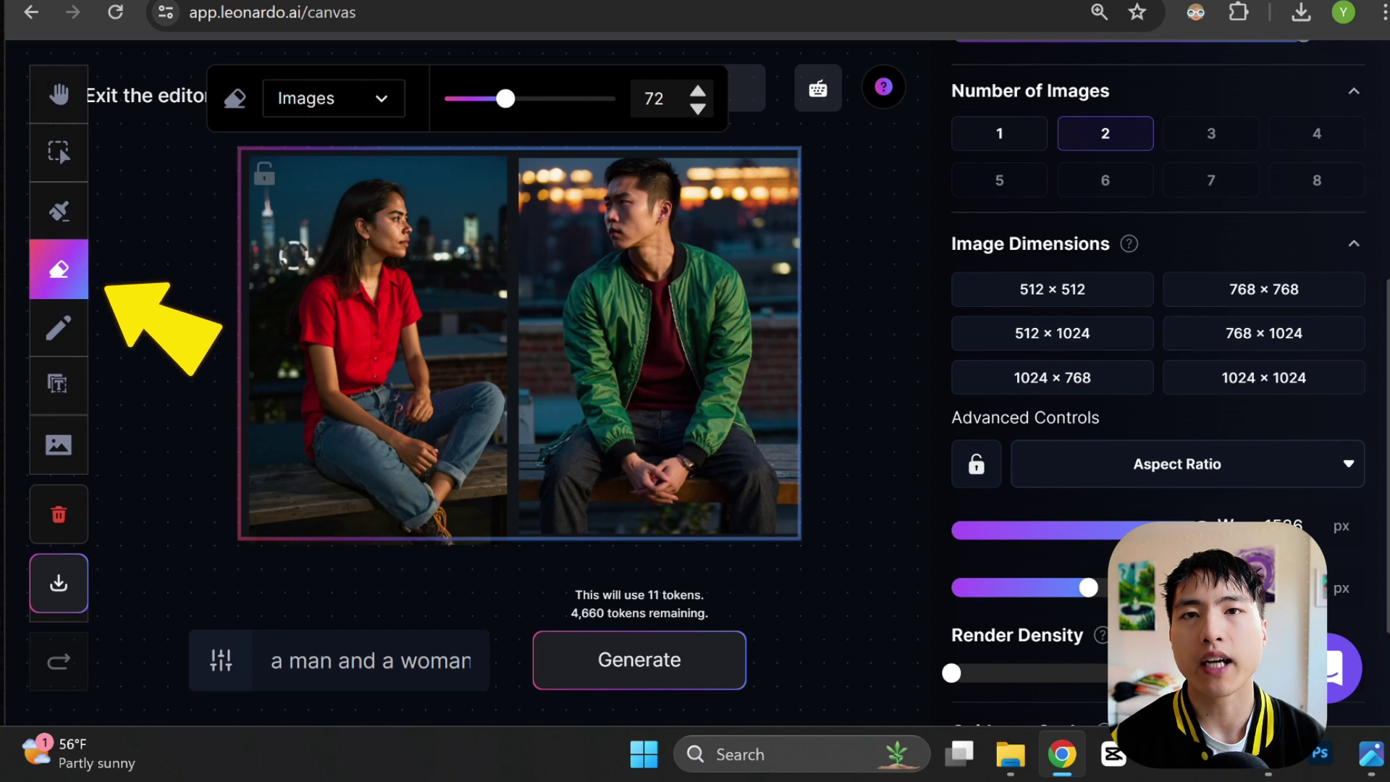
pyautogui.moveTo(809, 178)
pyautogui.mouseDown()
pyautogui.moveTo(757, 178)
pyautogui.moveTo(788, 204)
pyautogui.moveTo(788, 190)
pyautogui.moveTo(767, 174)
pyautogui.moveTo(787, 281)
pyautogui.moveTo(781, 225)
pyautogui.moveTo(729, 157)
pyautogui.moveTo(801, 297)
pyautogui.mouseUp()
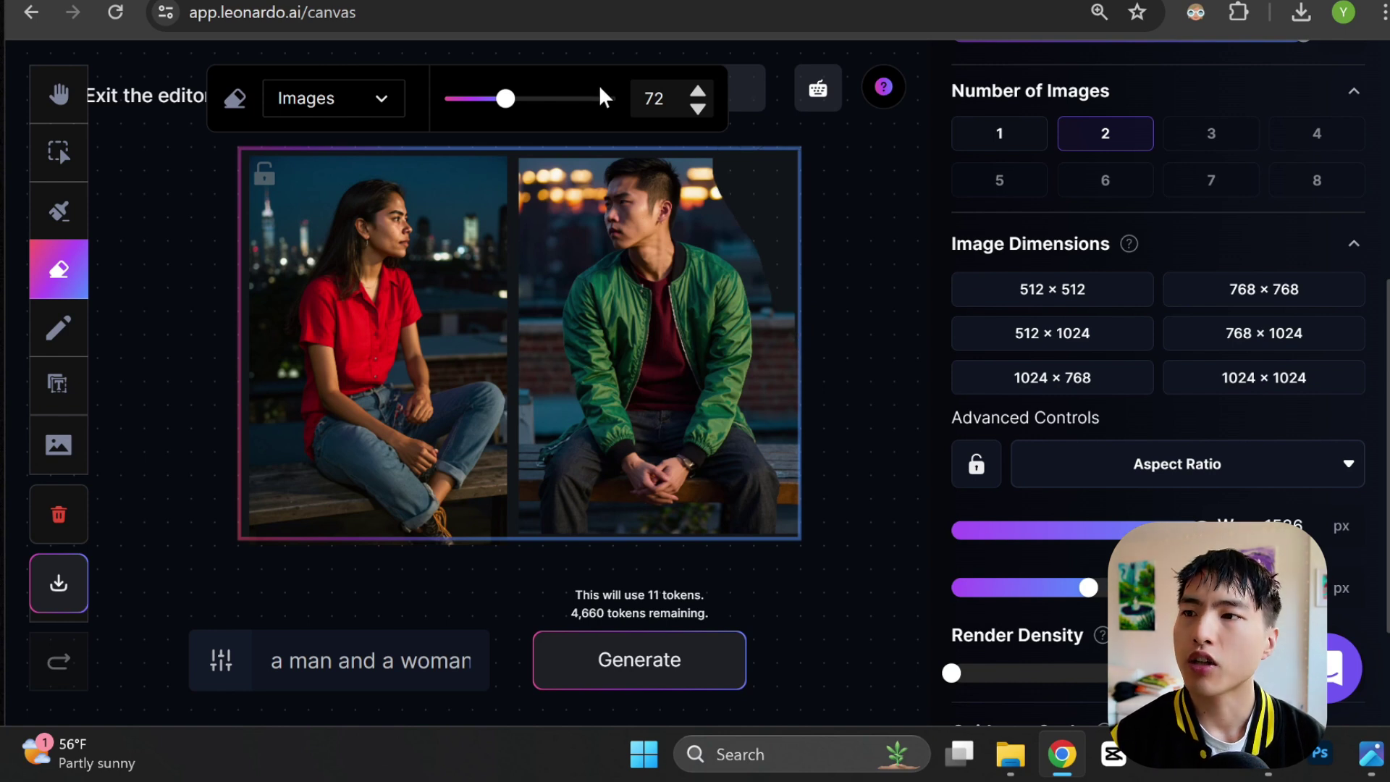
pyautogui.moveTo(505, 100)
pyautogui.mouseDown()
pyautogui.moveTo(571, 100)
pyautogui.moveTo(560, 100)
pyautogui.mouseUp()
pyautogui.moveTo(547, 156)
pyautogui.mouseDown()
pyautogui.moveTo(527, 242)
pyautogui.moveTo(536, 470)
pyautogui.mouseUp()
pyautogui.click(563, 687)
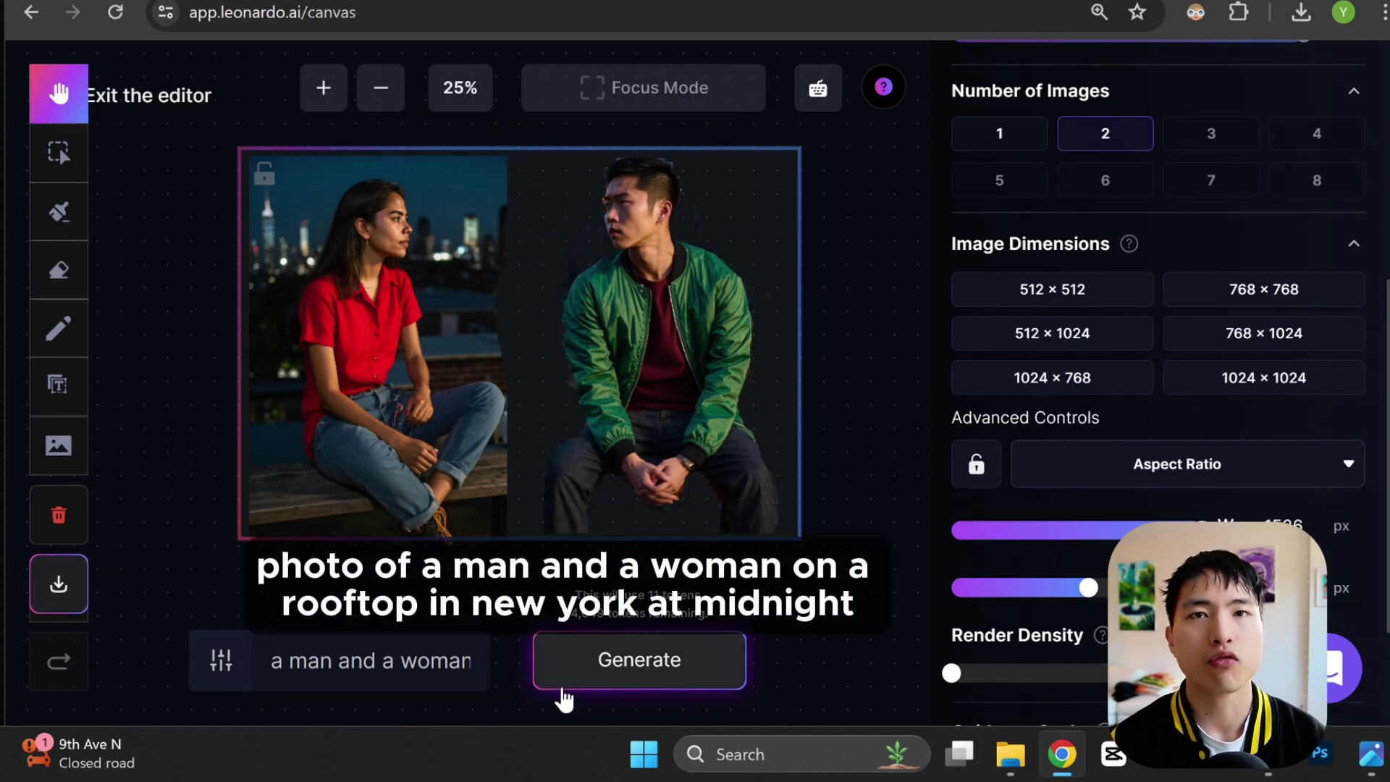
# Generate the rooftop fill for the erased area, compare both variations, and accept variation 1
pyautogui.click(559, 687)
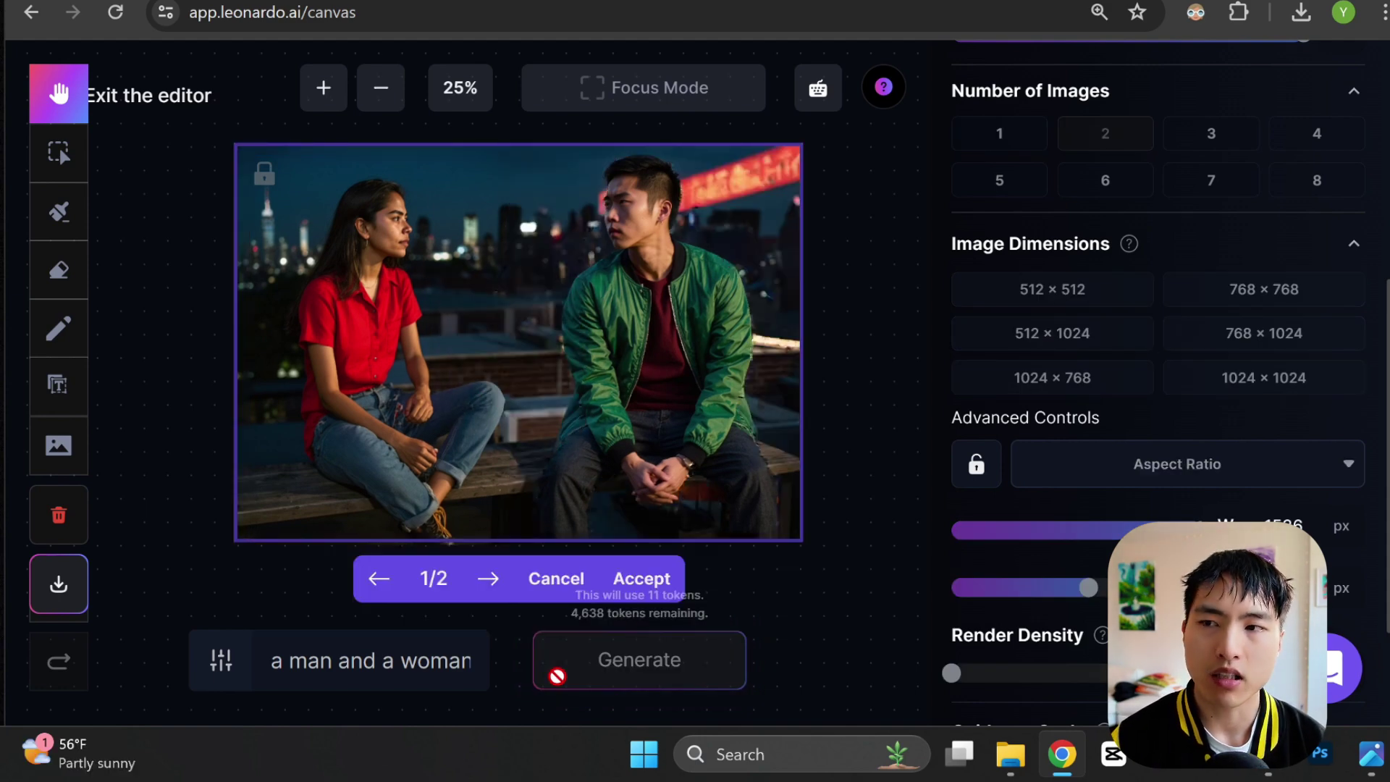
pyautogui.click(492, 595)
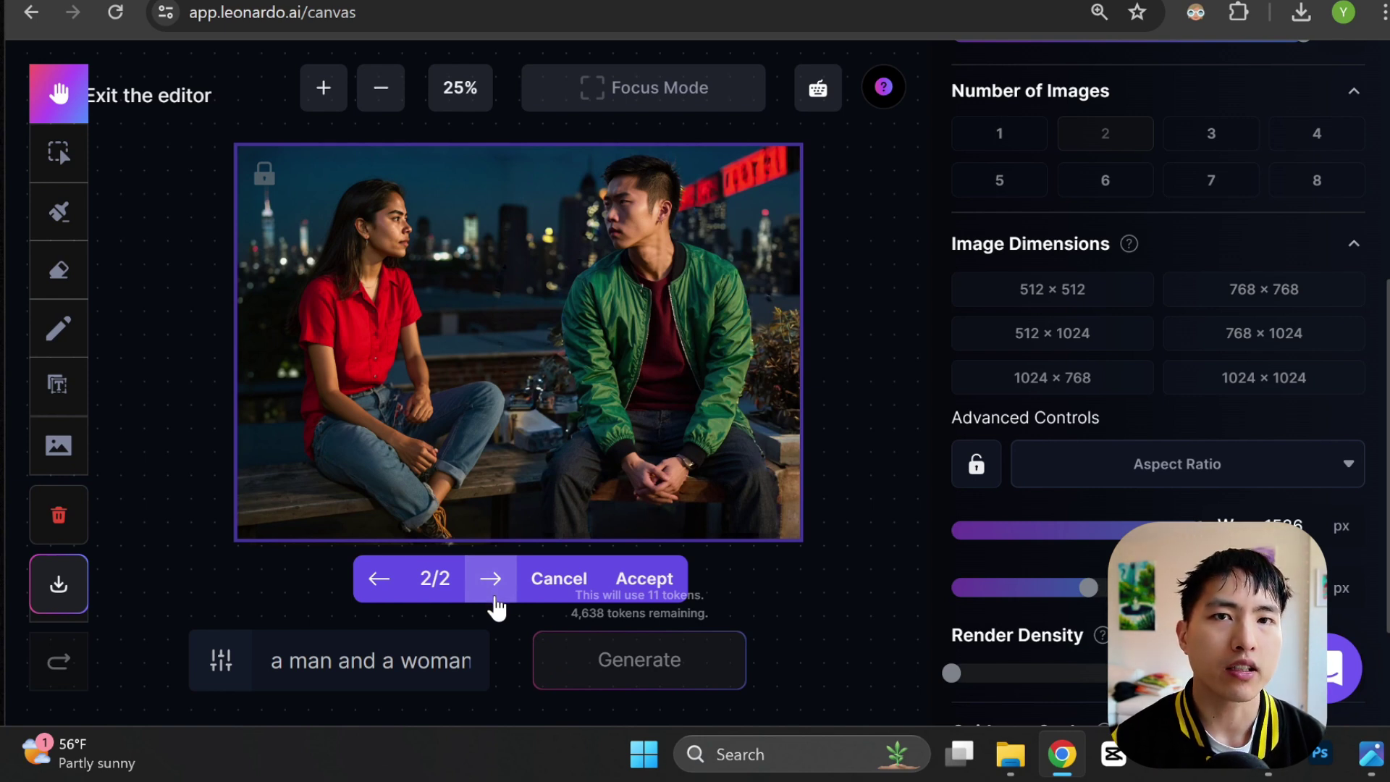
pyautogui.click(385, 589)
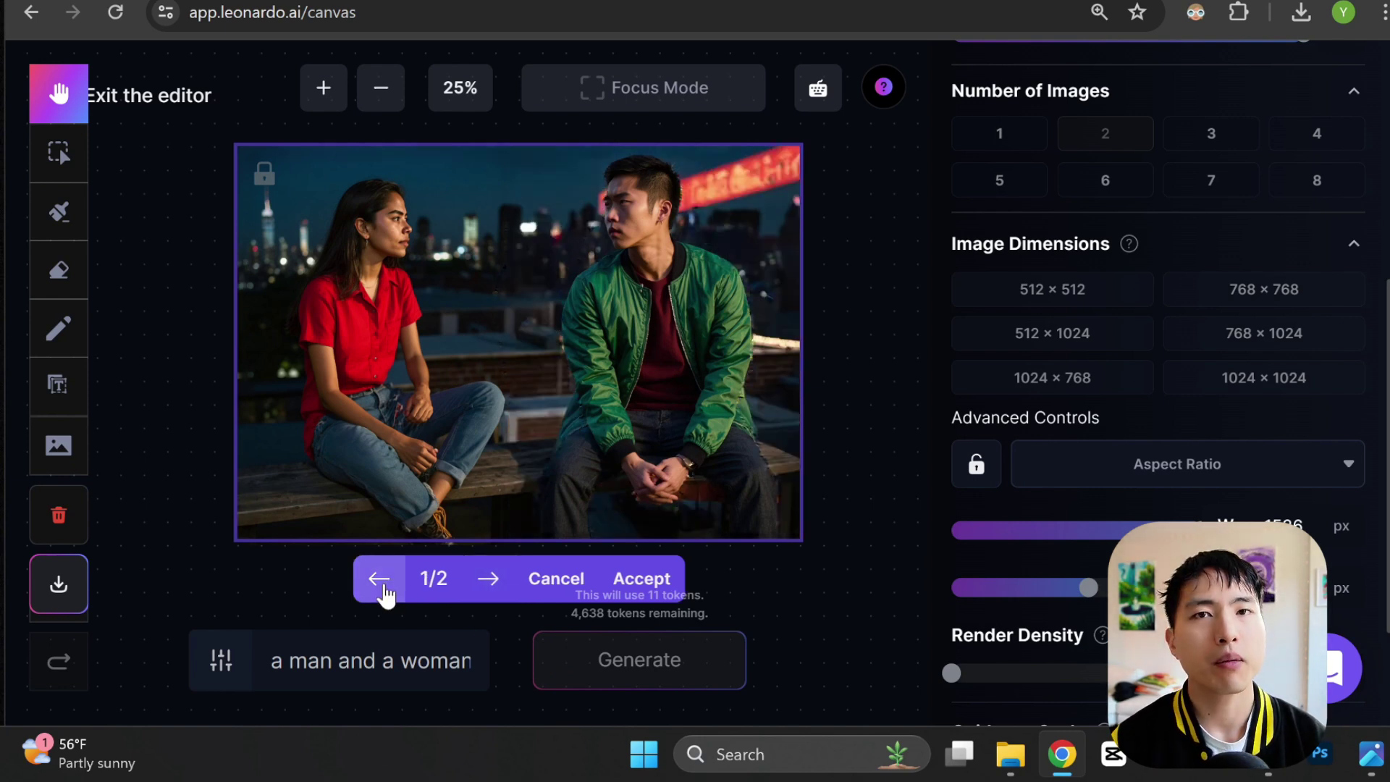
pyautogui.press('Return')
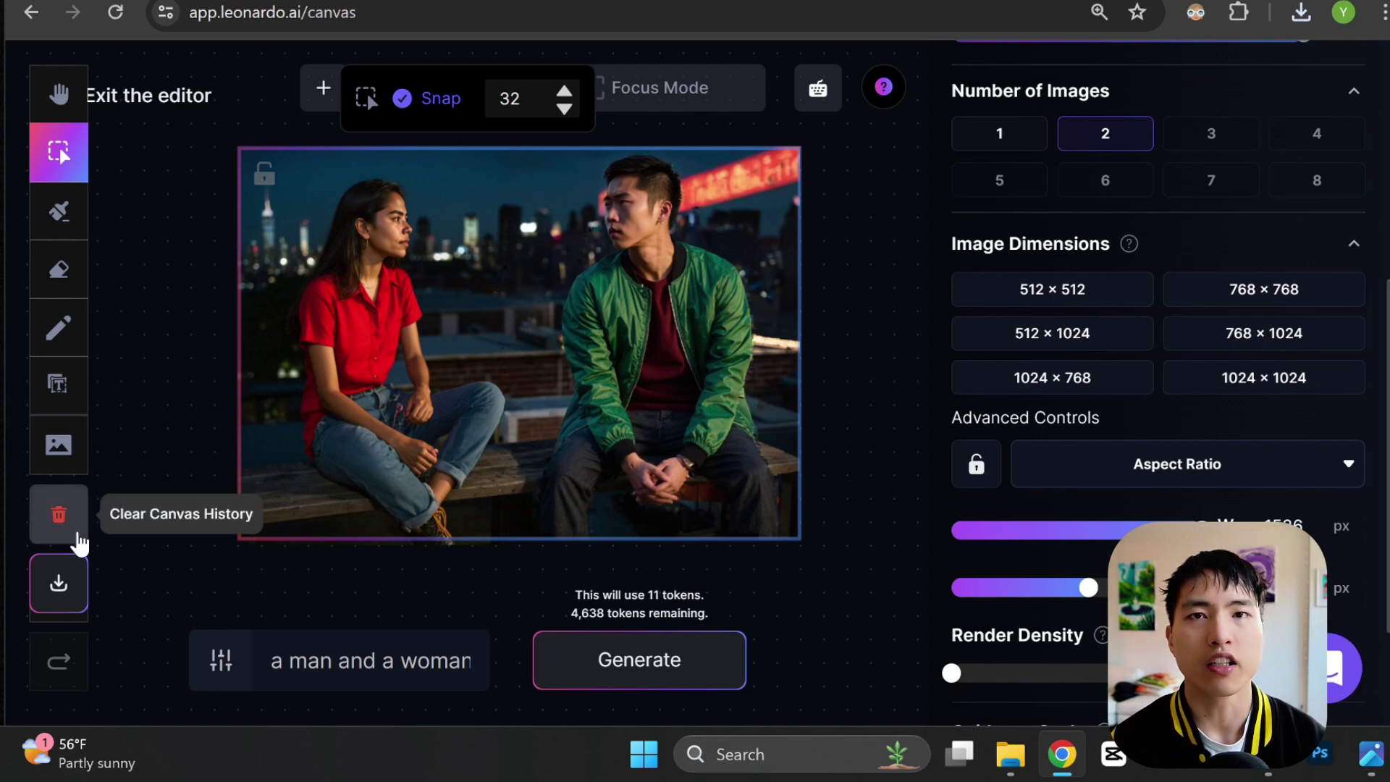
# Clear the canvas history and confirm with Yes
pyautogui.click(58, 514)
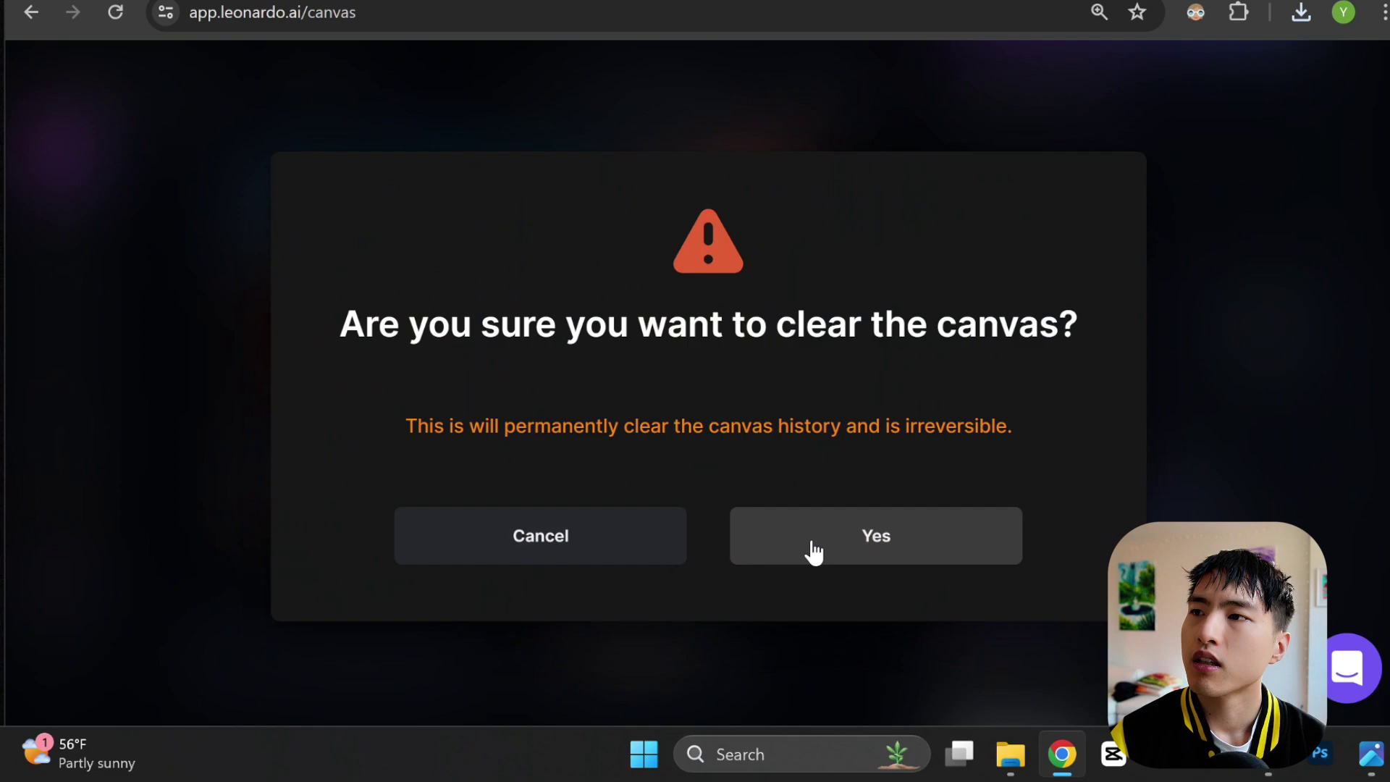
pyautogui.click(812, 547)
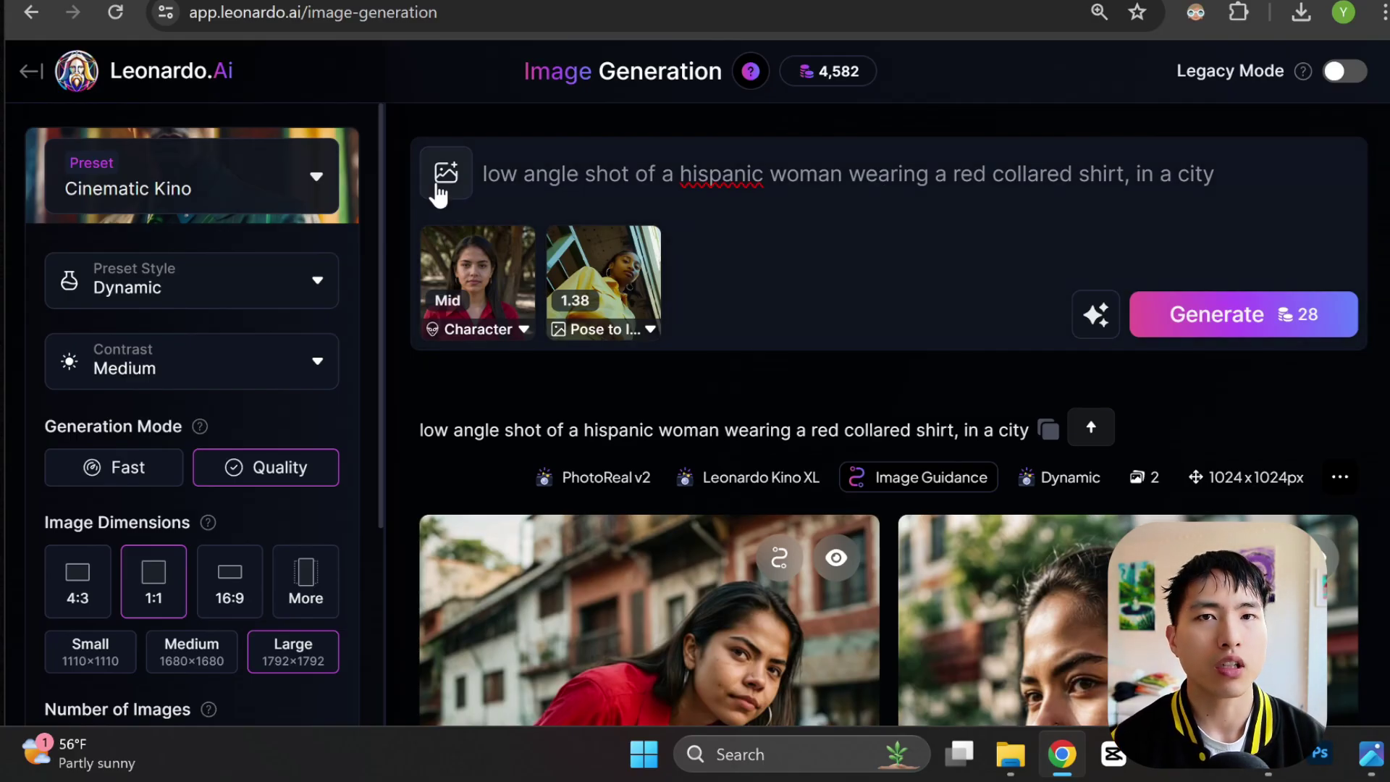
# Add the low-angle yellow-jacket photo as a Content Reference at Mid strength
pyautogui.click(439, 188)
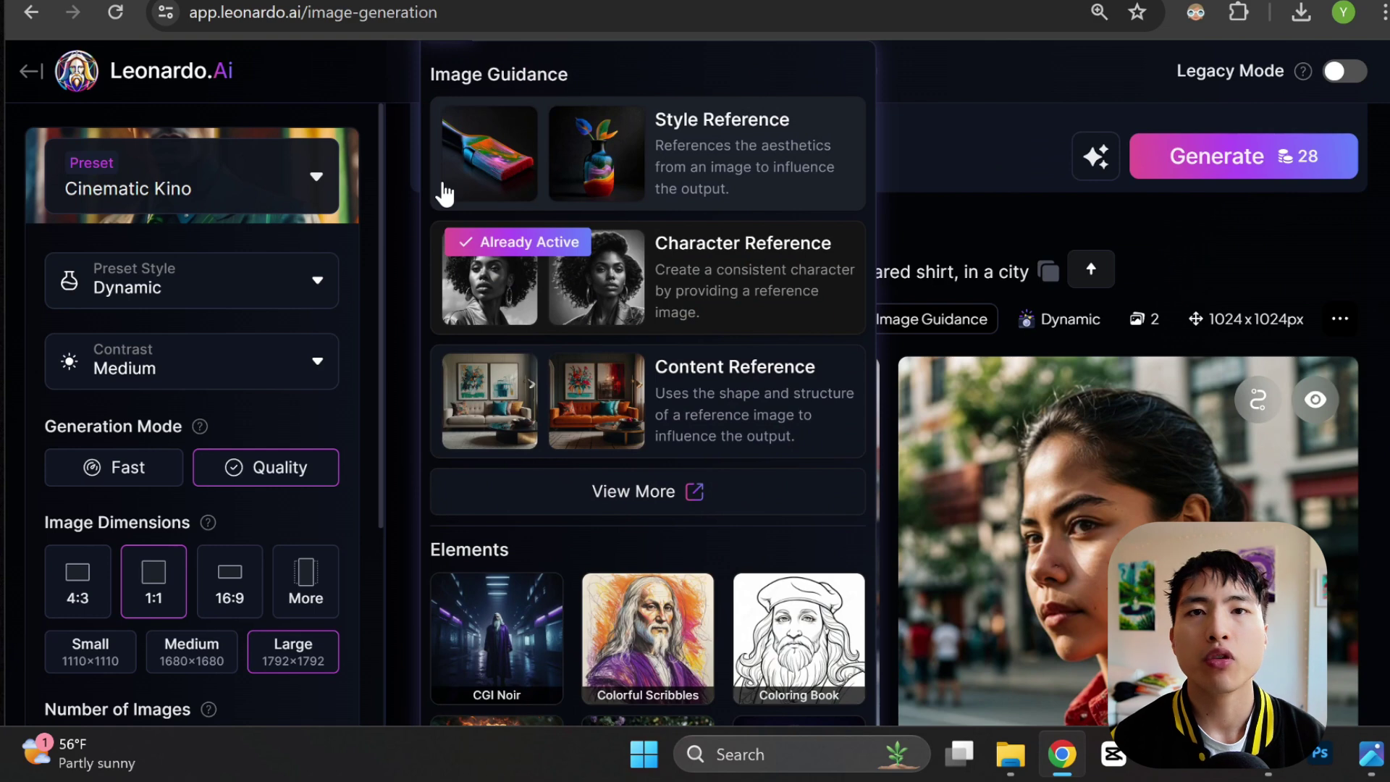
pyautogui.click(619, 430)
pyautogui.scroll(-6, 751, 356)
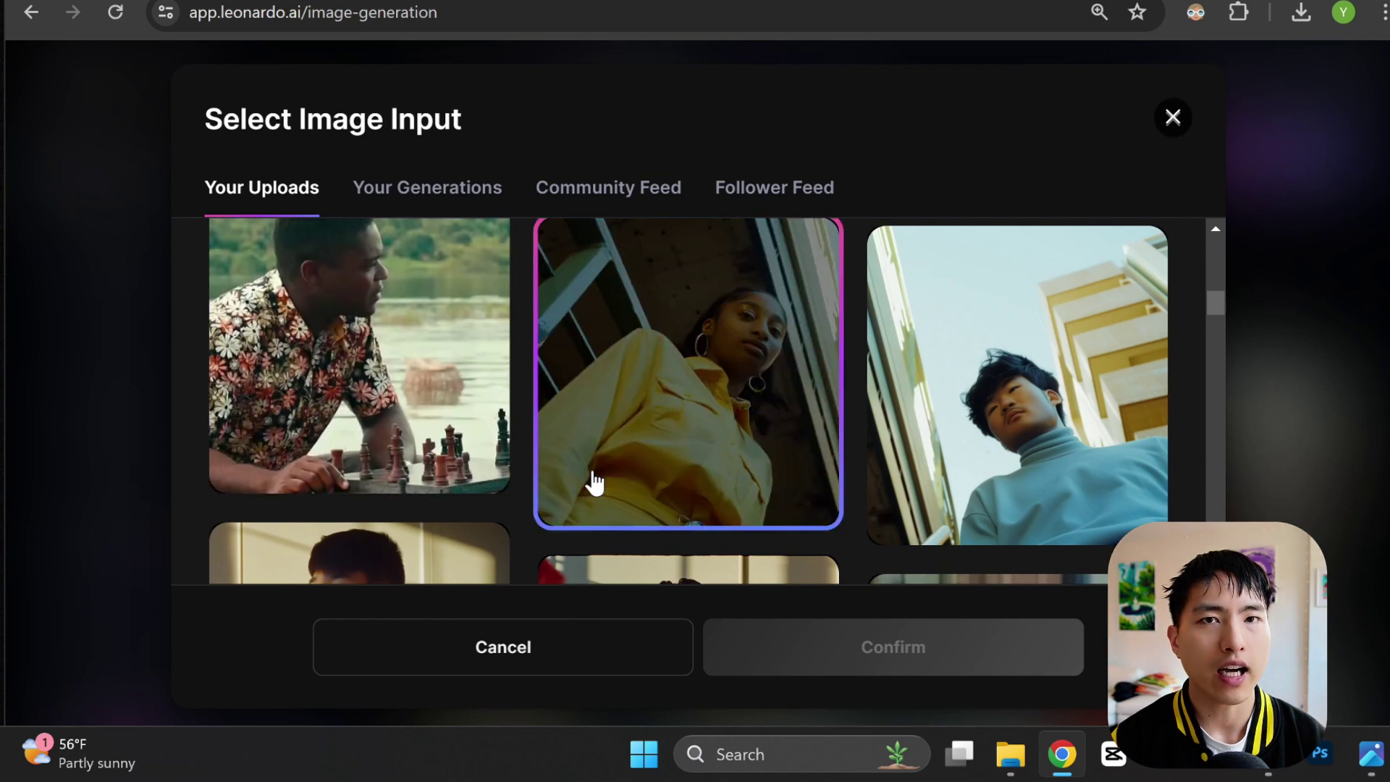
pyautogui.click(594, 481)
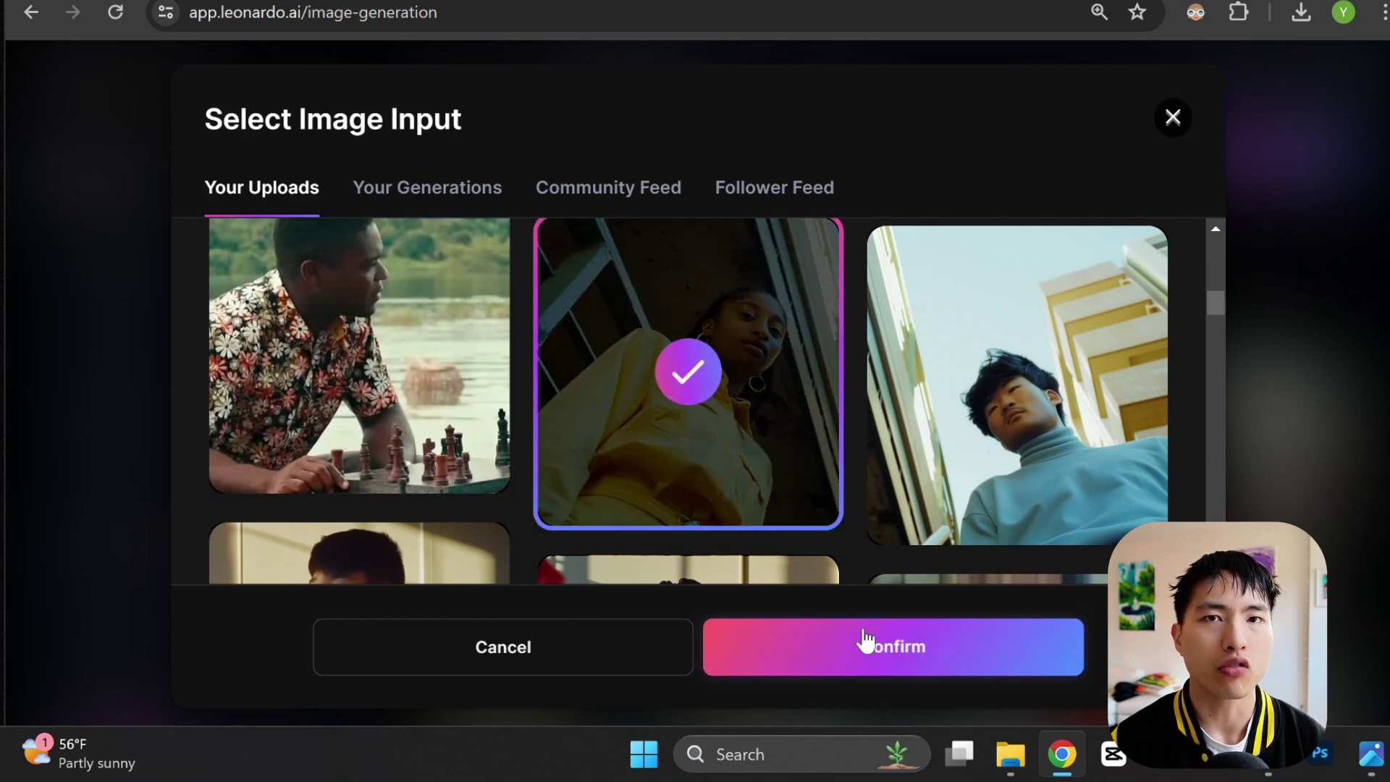
pyautogui.click(863, 652)
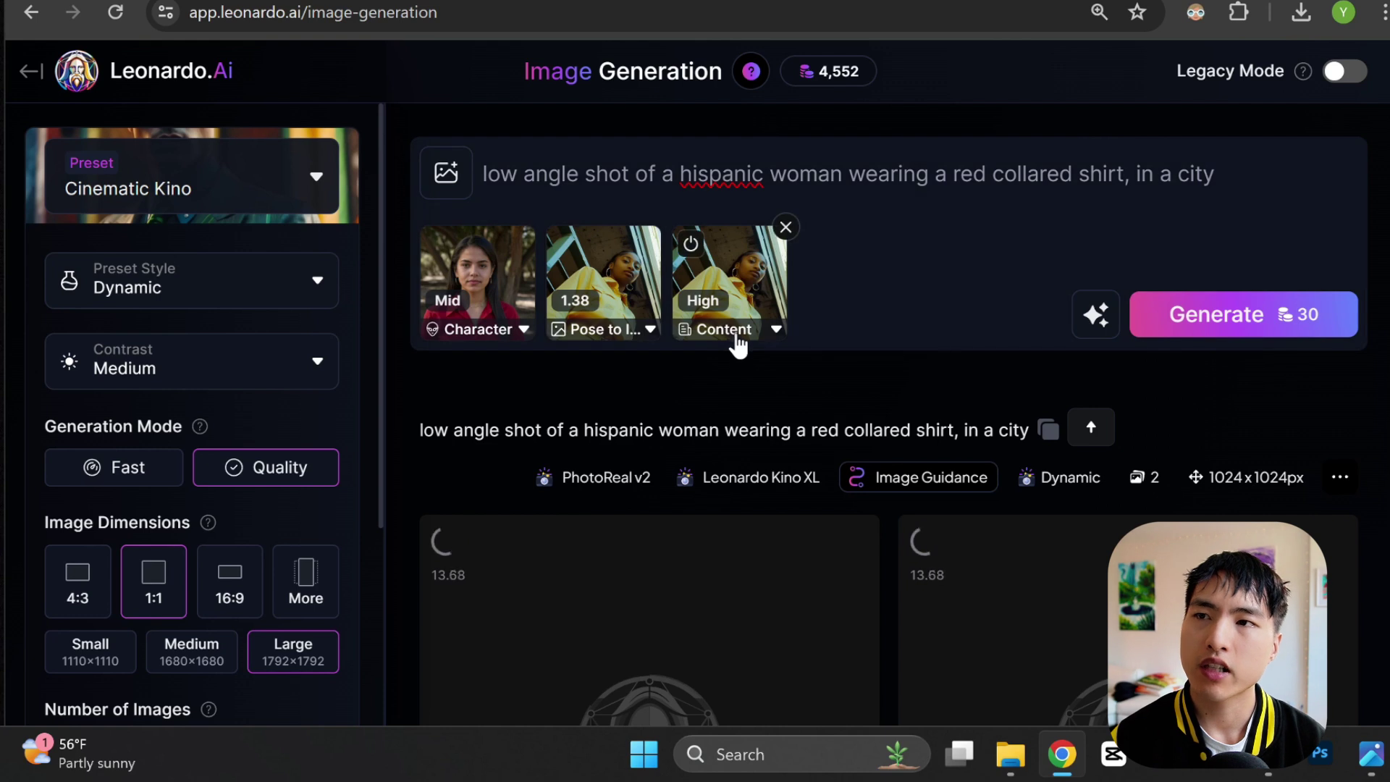
pyautogui.click(736, 330)
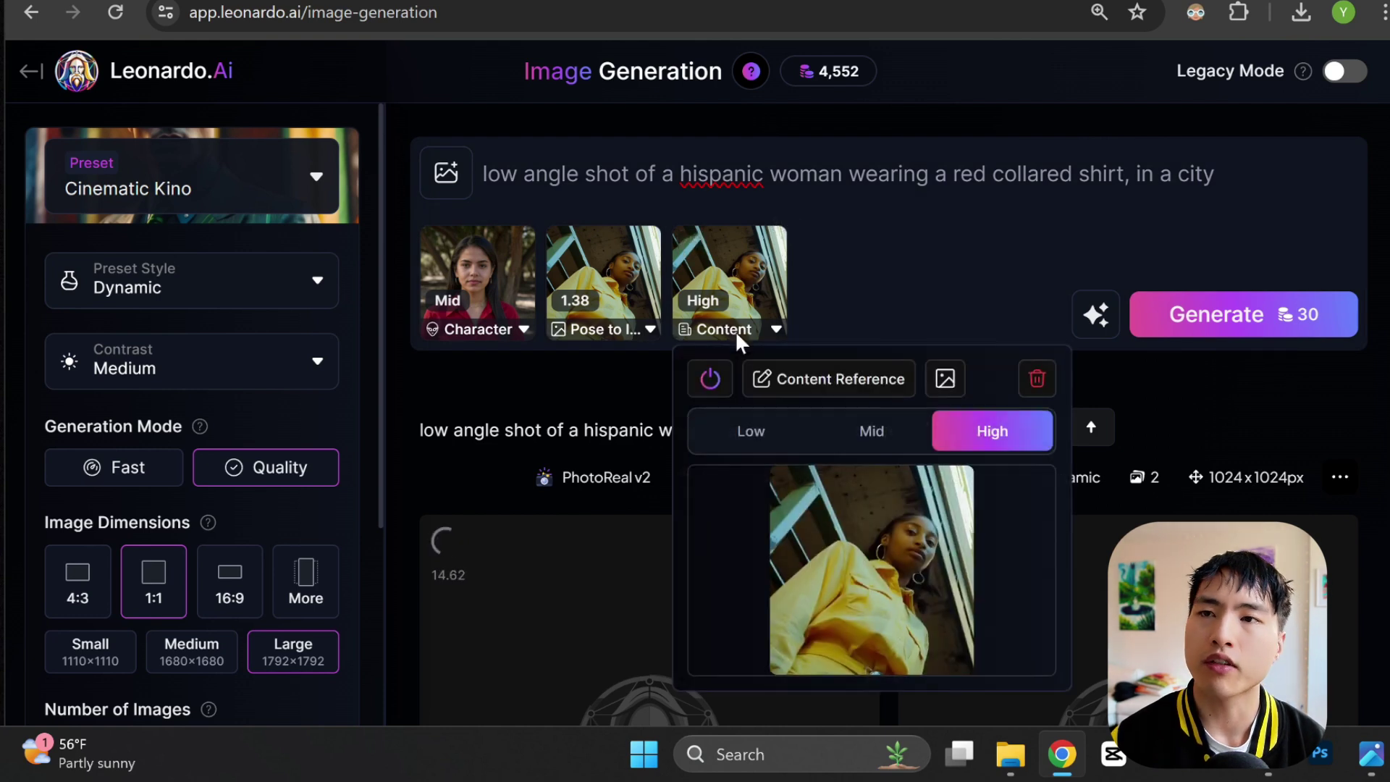
pyautogui.click(862, 443)
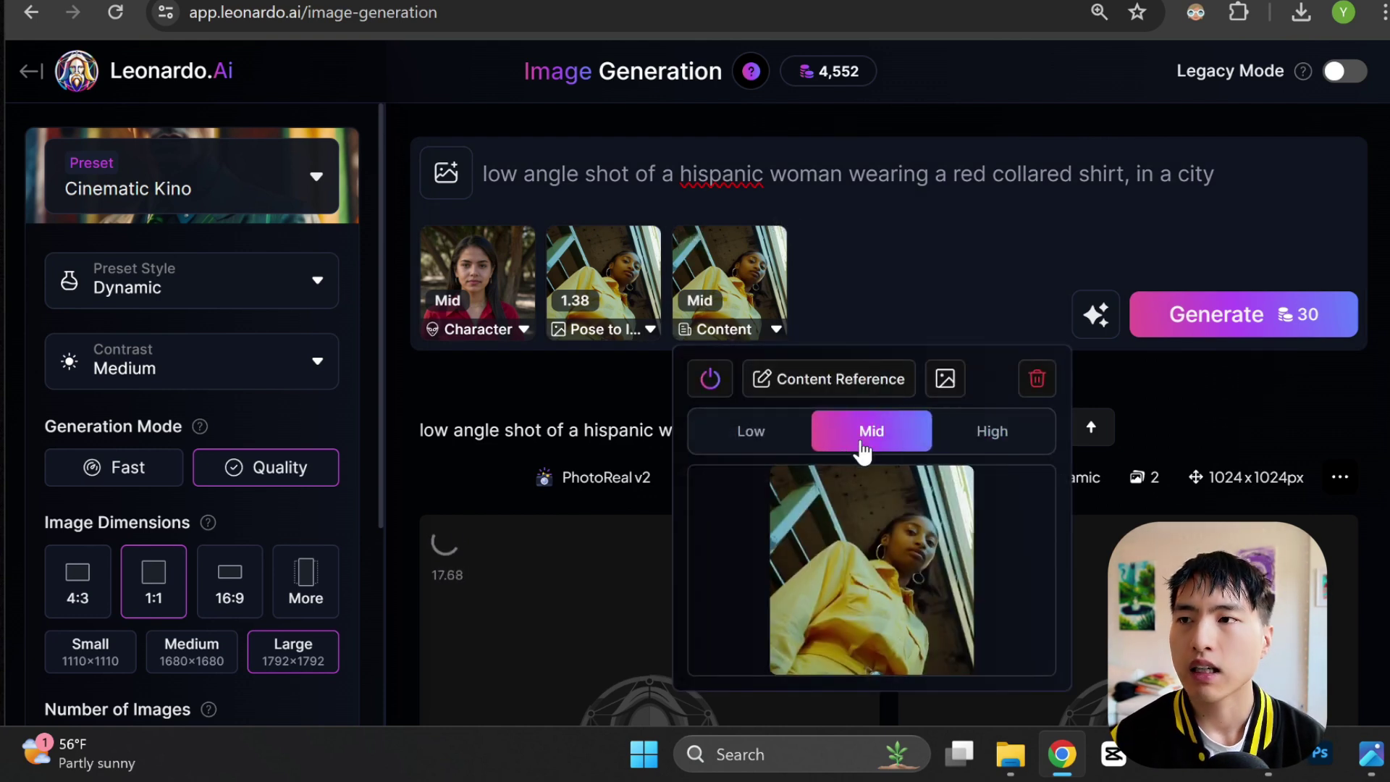
pyautogui.click(927, 298)
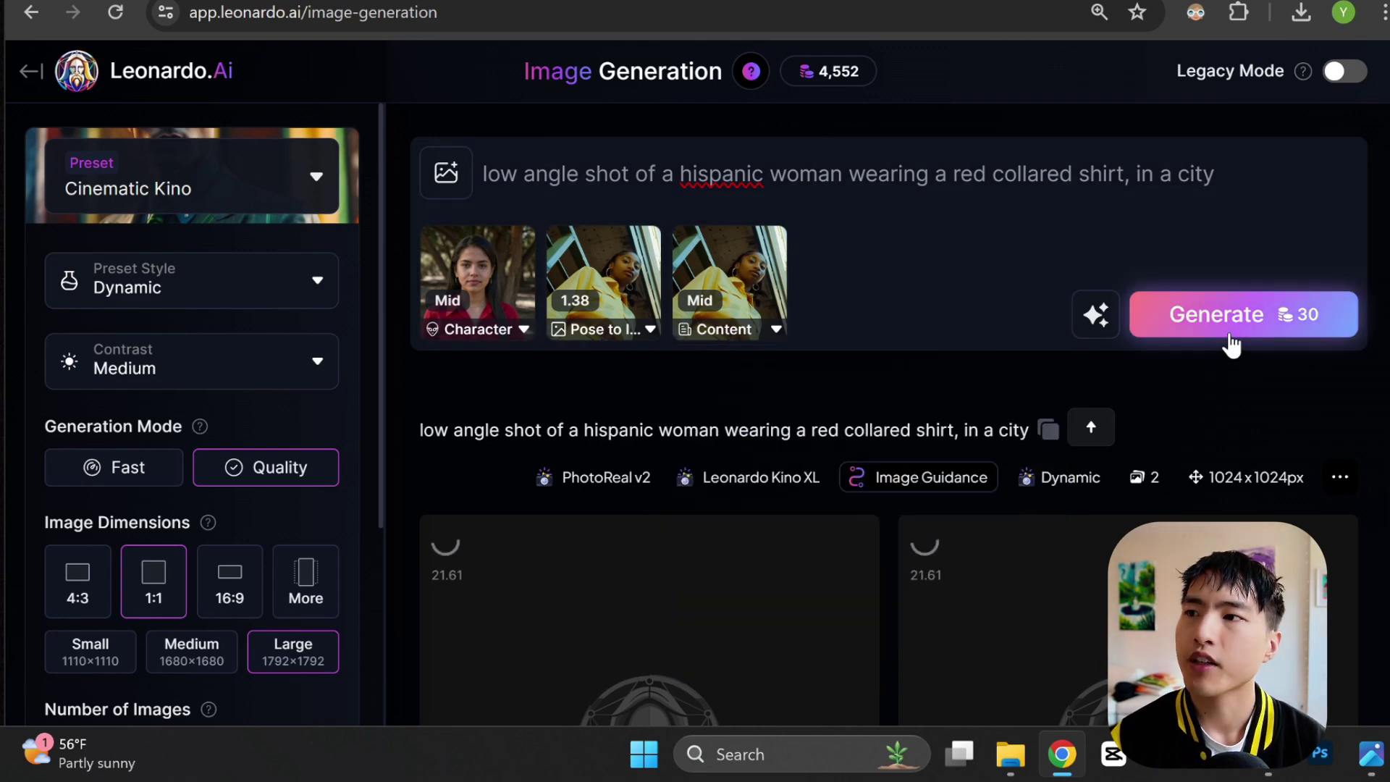
# Scroll down the generation feed to review the two new low-angle shots of the woman
pyautogui.scroll(-3, 898, 333)
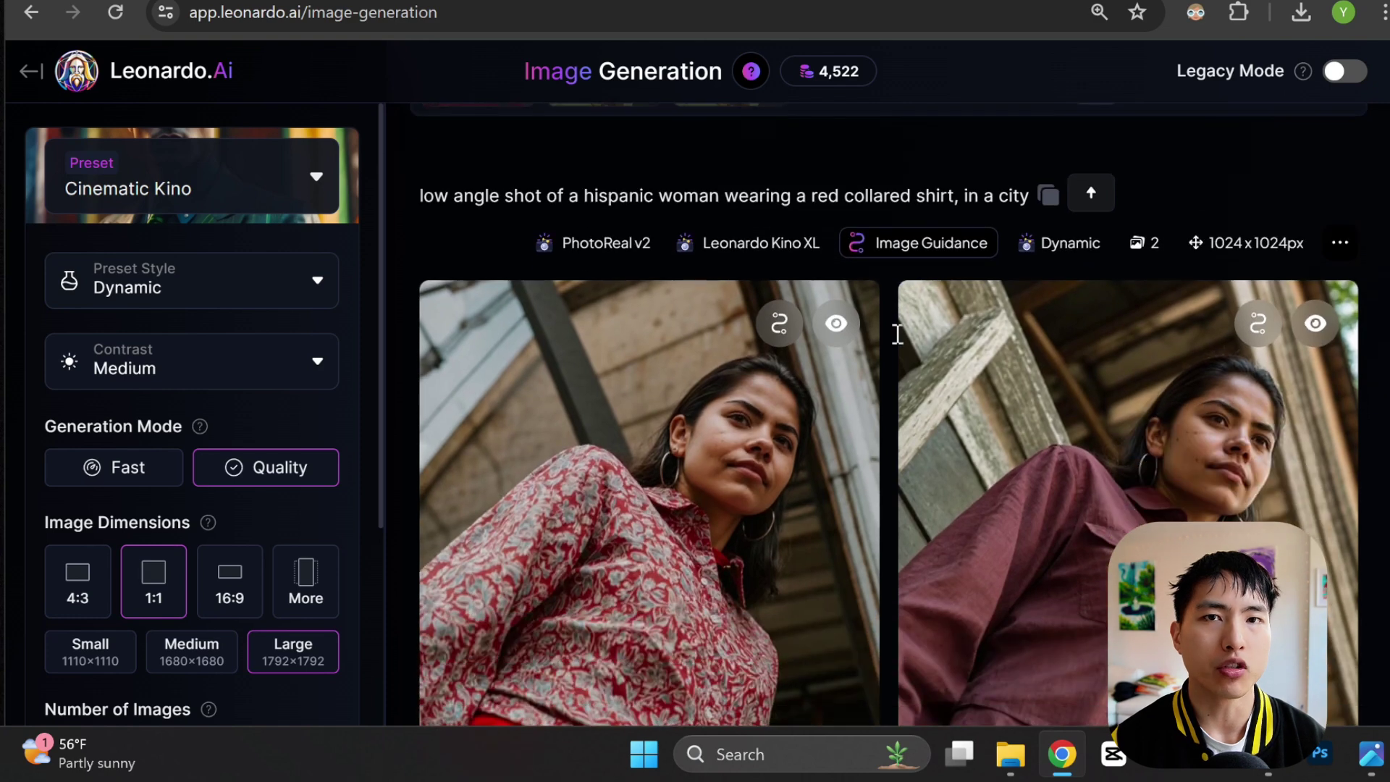
pyautogui.scroll(-2, 896, 336)
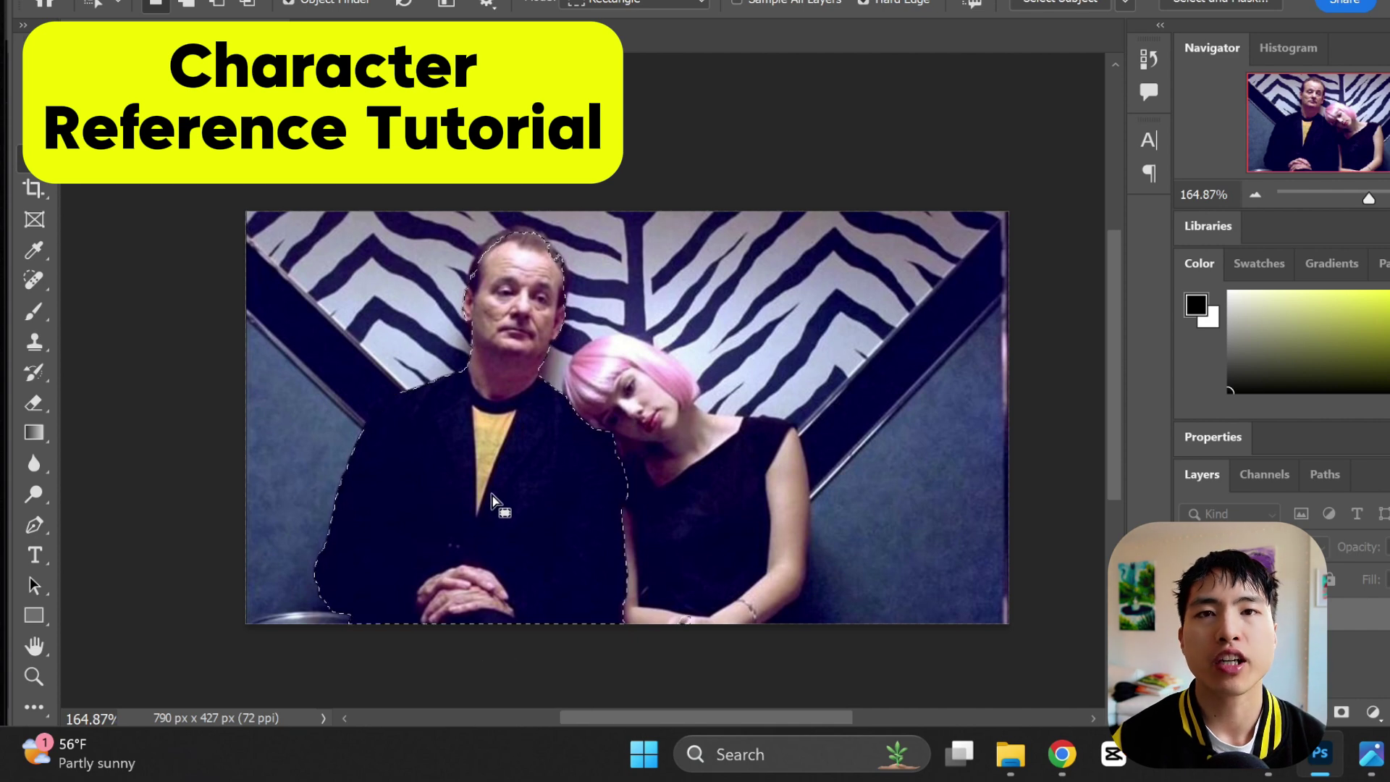
# Copy the selected man onto a new layer with Layer Via Copy
pyautogui.rightClick(499, 435)
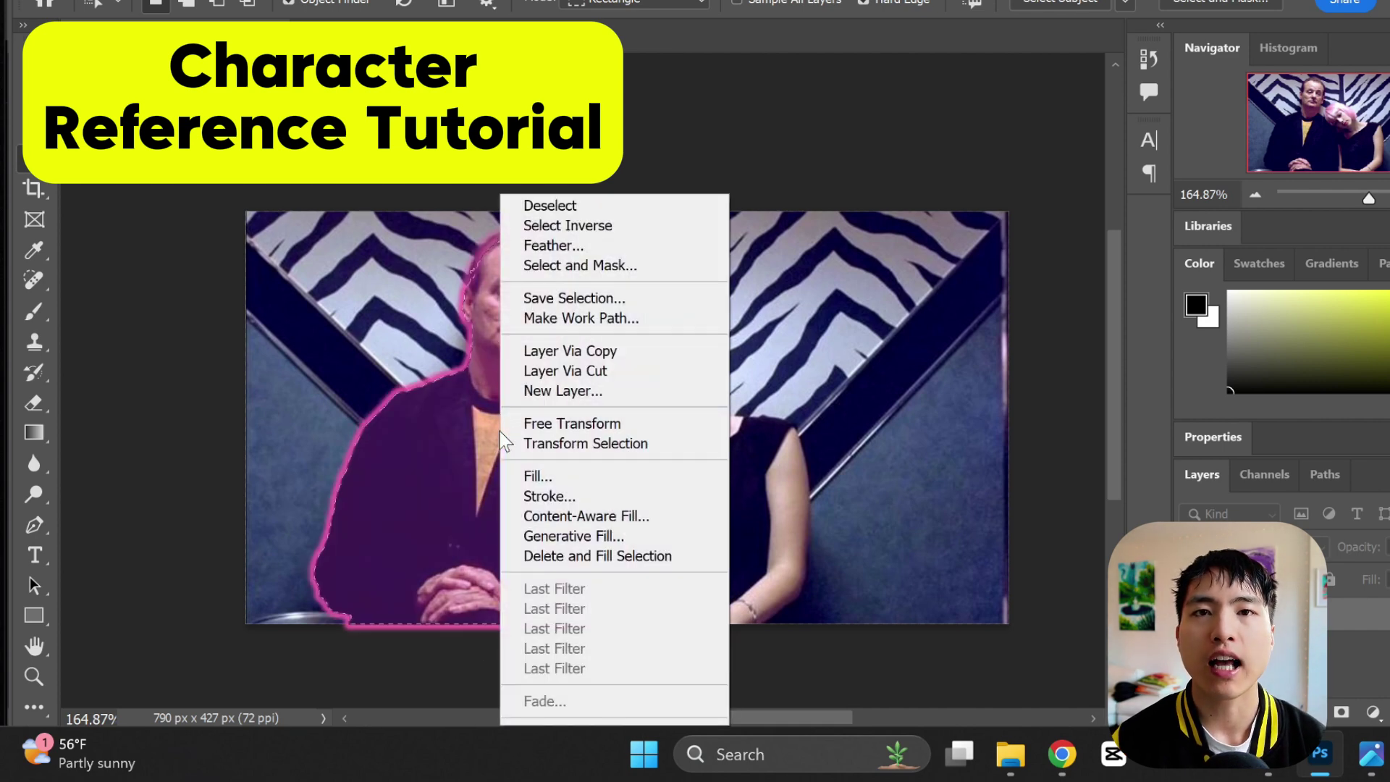
pyautogui.click(632, 355)
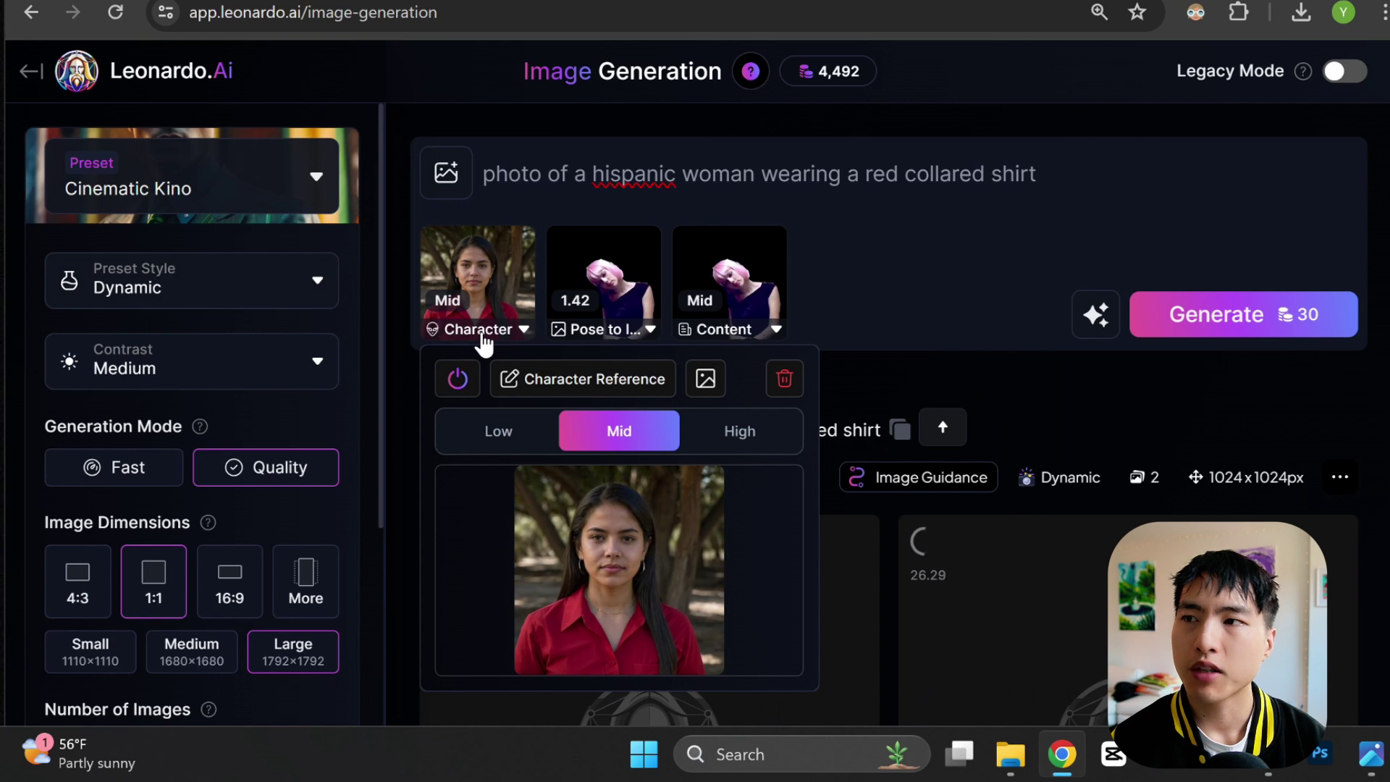
# Check the pose and content reference settings, then select the man's image beside the new tilted-head woman
pyautogui.click(621, 332)
pyautogui.moveTo(708, 336)
pyautogui.click(712, 334)
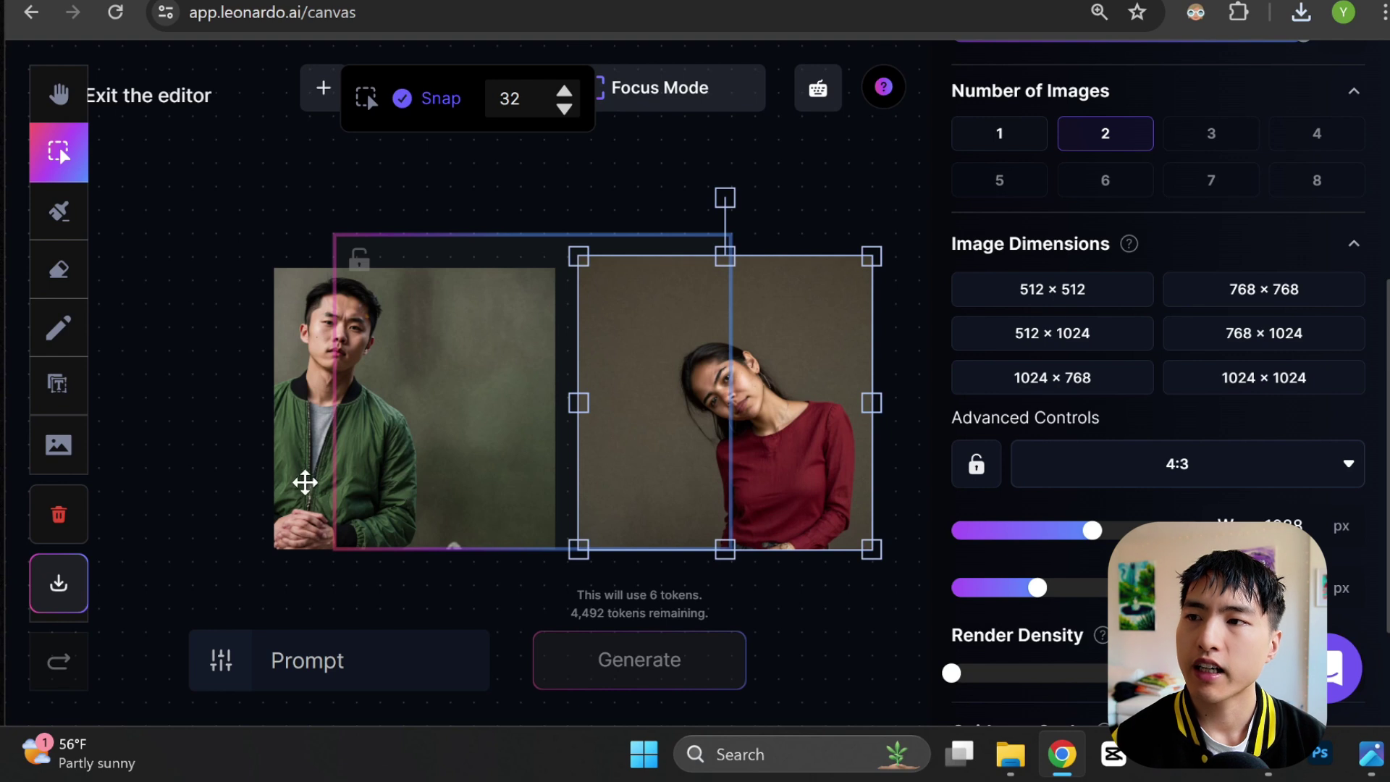
pyautogui.click(293, 477)
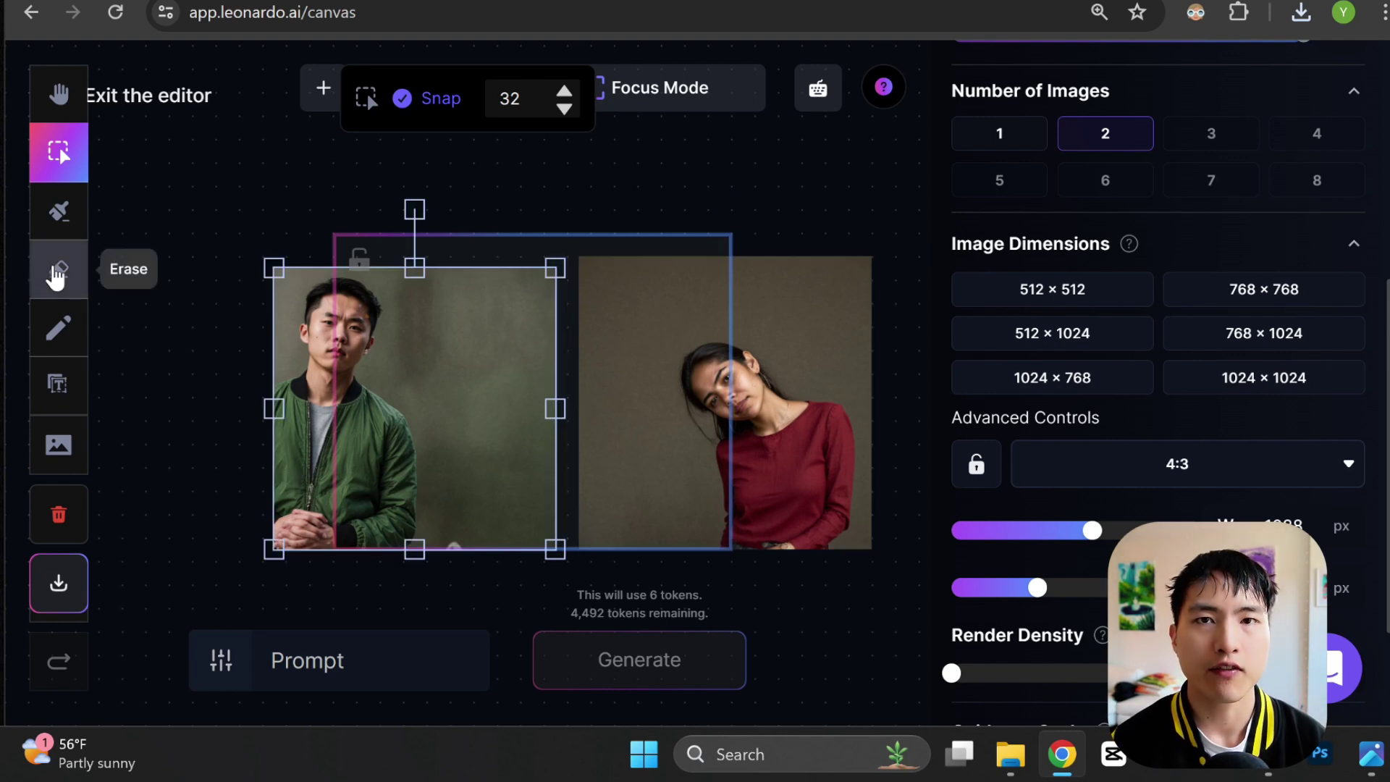
# Erase the background between the two images with a size-158 eraser
pyautogui.click(56, 273)
pyautogui.moveTo(513, 101); pyautogui.dragTo(583, 116)
pyautogui.moveTo(561, 264); pyautogui.dragTo(540, 579)
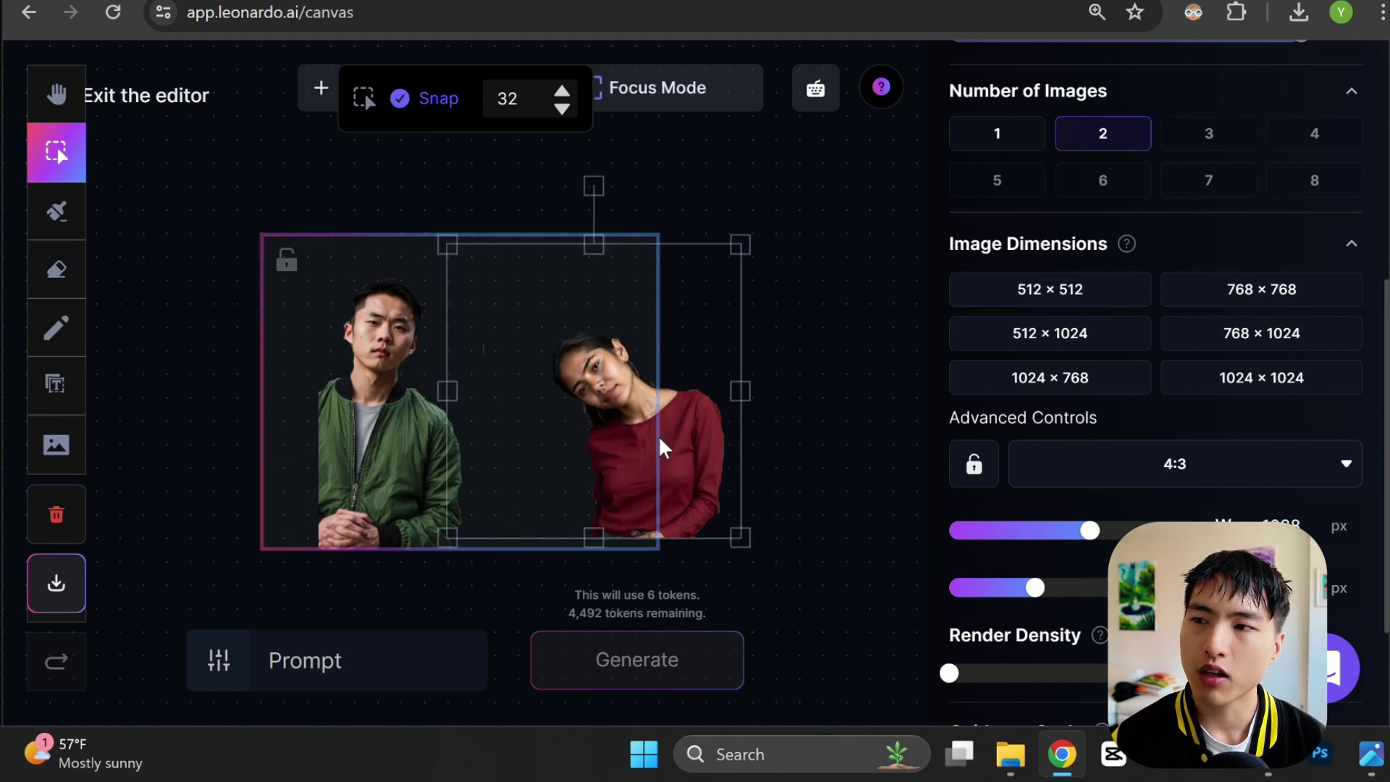
# Move the woman against the man's shoulder and prompt 'photo of a man and a woman sitting on a couch in a modern living room'
pyautogui.moveTo(661, 444); pyautogui.dragTo(525, 457)
pyautogui.moveTo(480, 510); pyautogui.dragTo(492, 515)
pyautogui.click(382, 664)
pyautogui.write('photo of a')
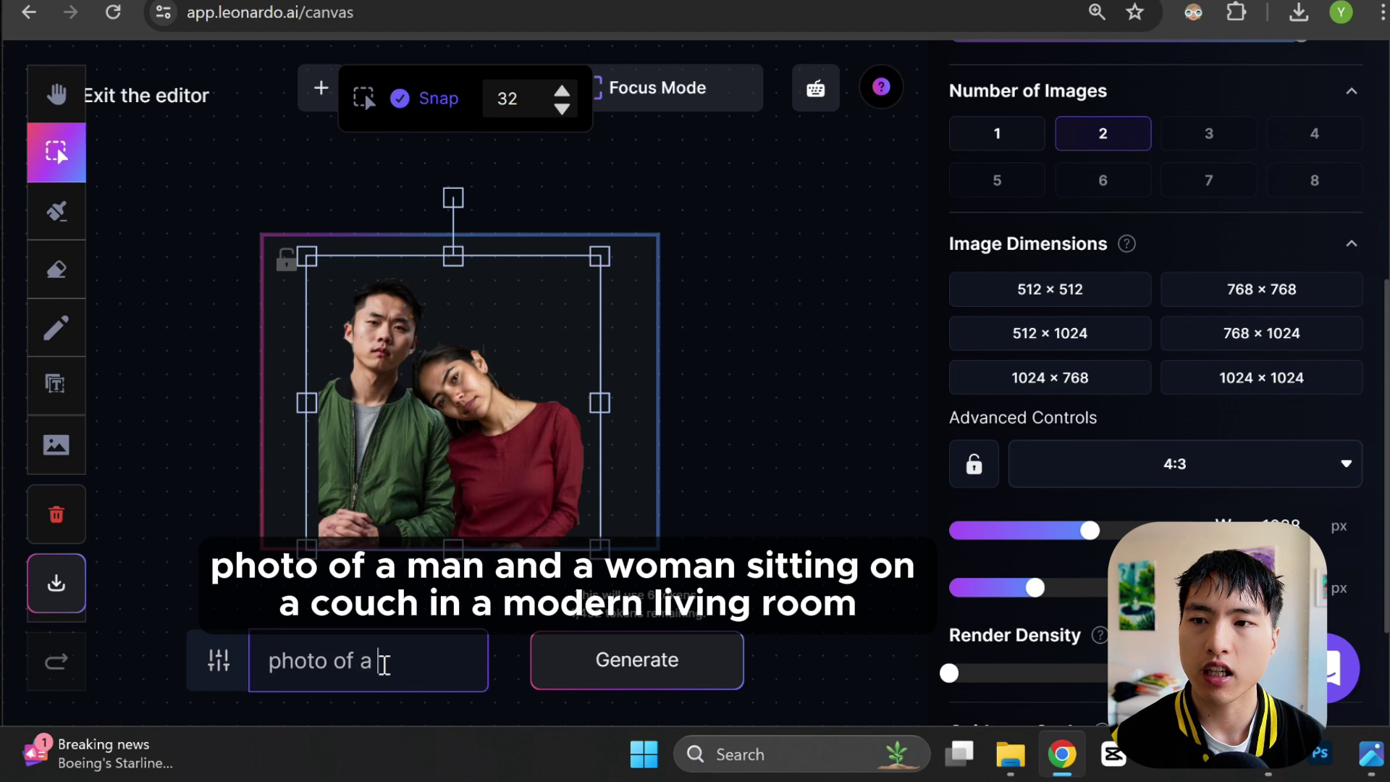